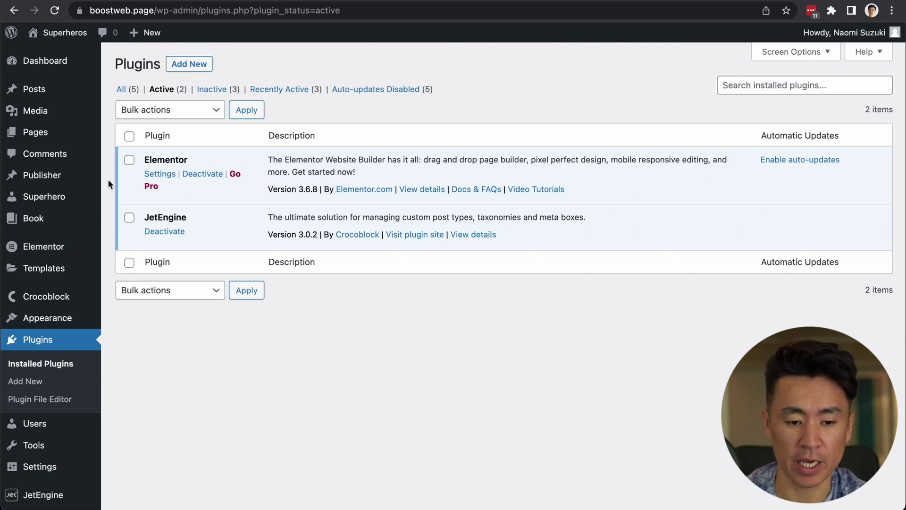
Open the Superhero post list with entries such as Batman, Superman and Thor.
left_click(29, 197)
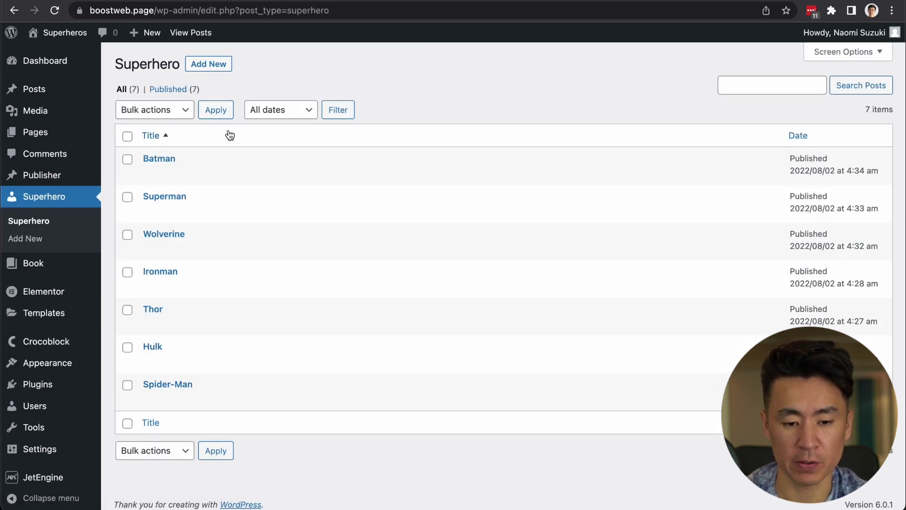
Open the Publisher post list containing Marvel Comics and DC Comics.
mouse_move(156, 367)
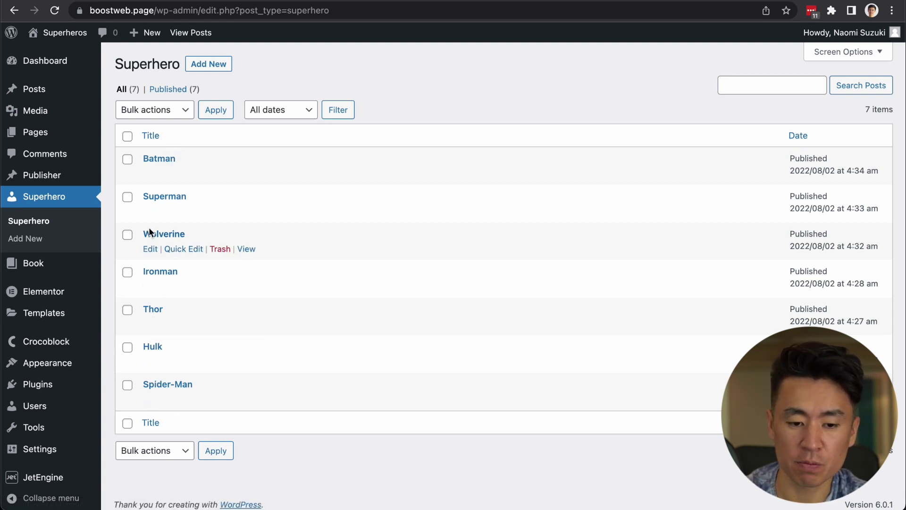
mouse_move(31, 169)
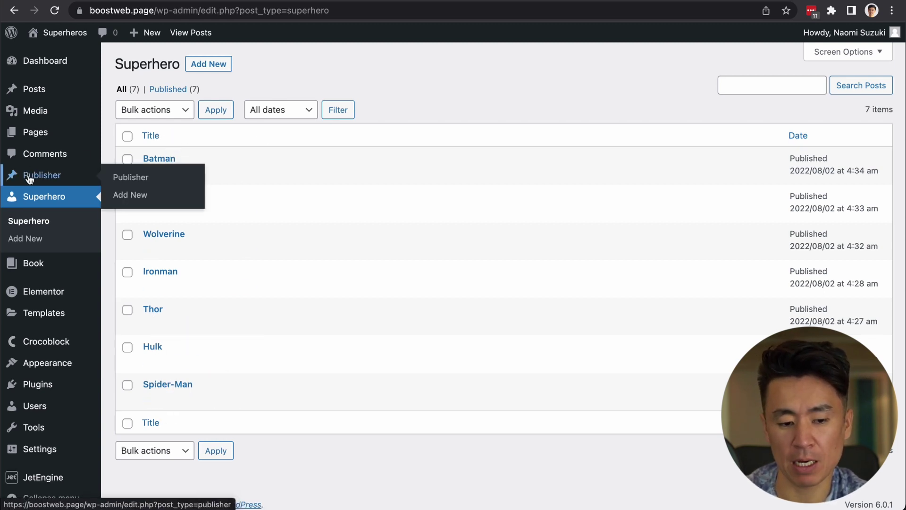
left_click(29, 179)
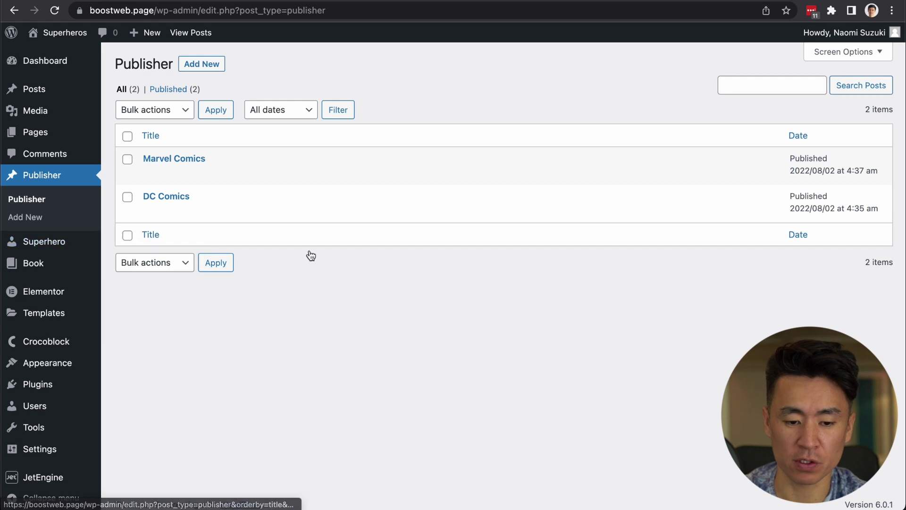
mouse_move(47, 477)
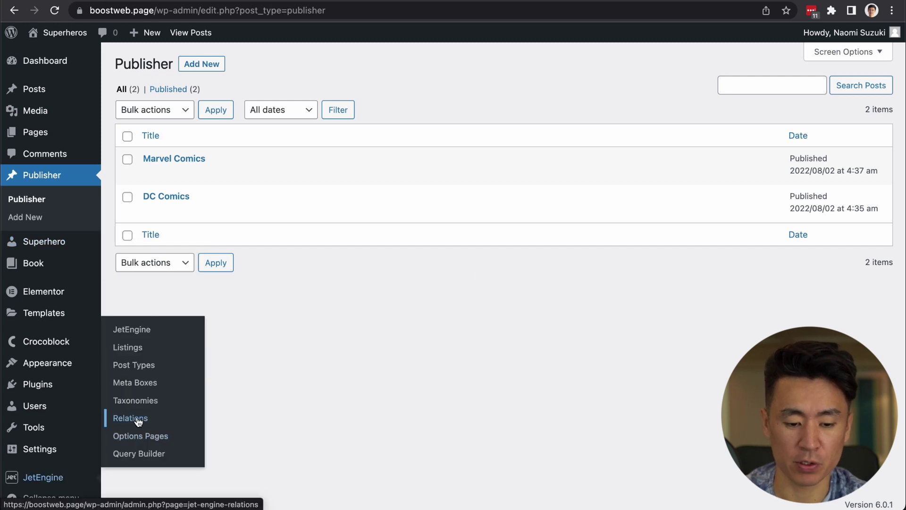
Add a JetEngine relation 'Superhero and publisher' with Publisher as parent and Superhero as child.
left_click(131, 419)
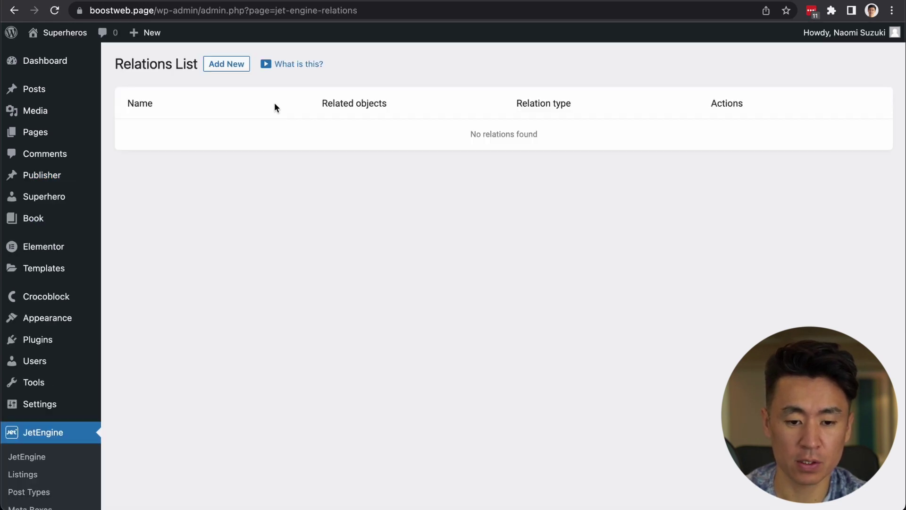
left_click(232, 69)
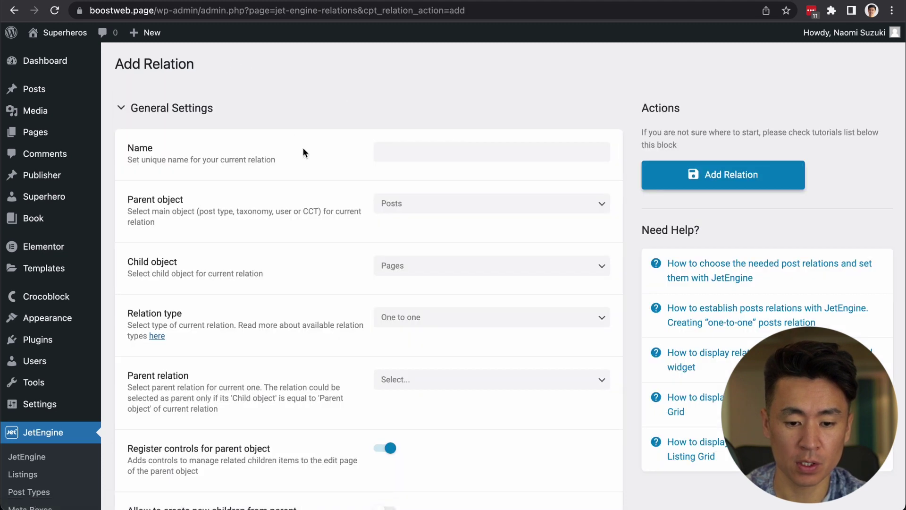
left_click(420, 151)
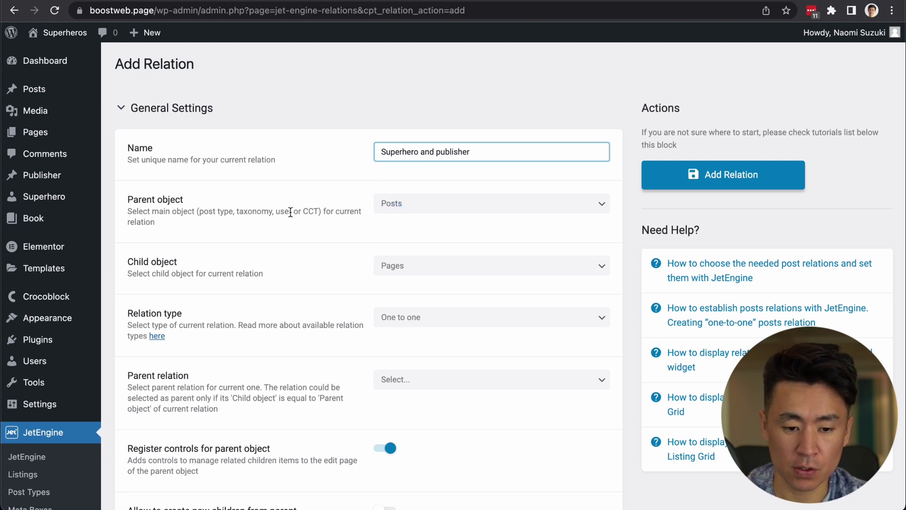
left_click(398, 212)
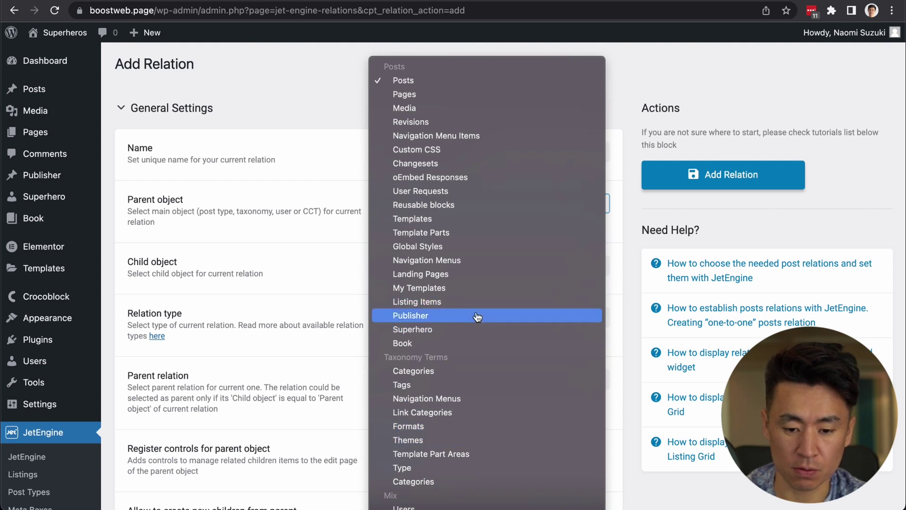
left_click(478, 317)
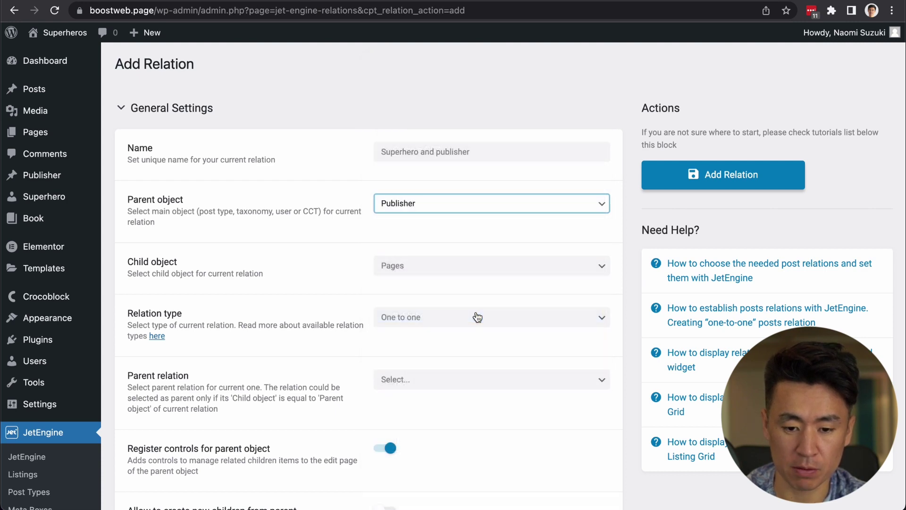
left_click(421, 265)
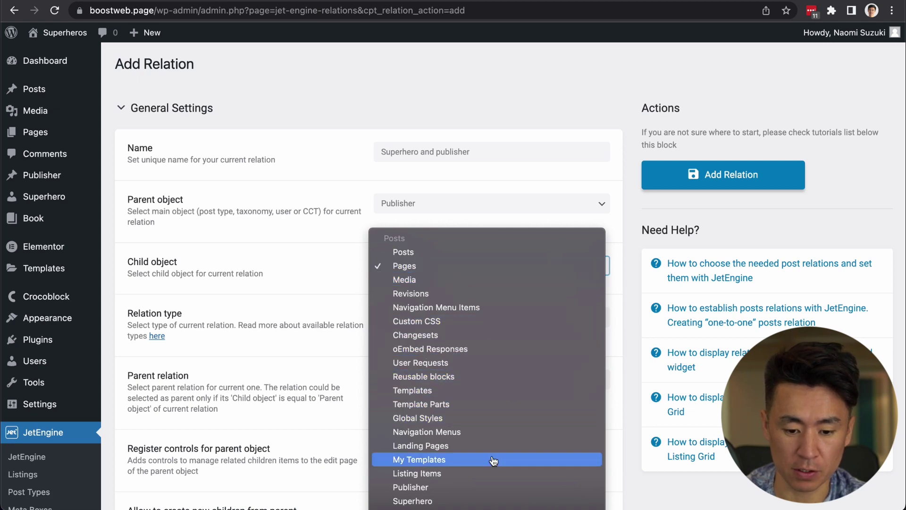
left_click(491, 501)
Make the relation One to many, save it, and go to Listing Items.
scroll(443, 330, "down", 3)
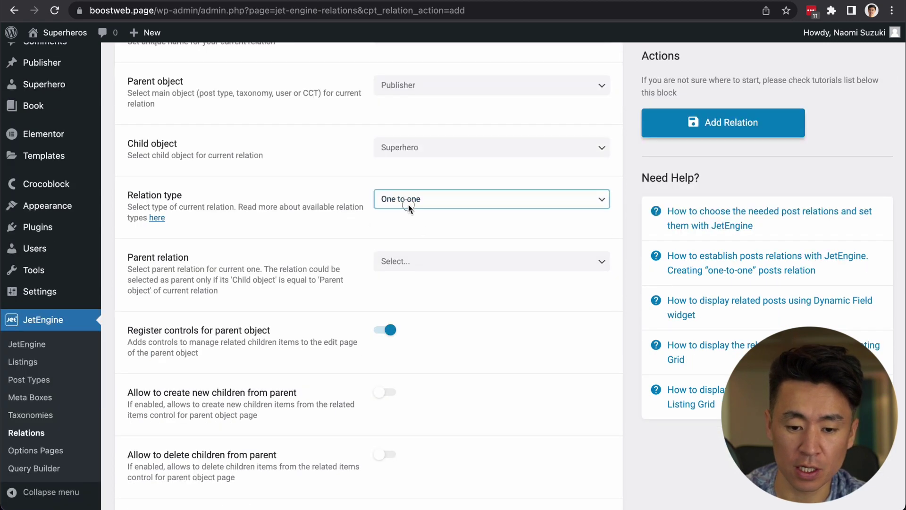
left_click(449, 203)
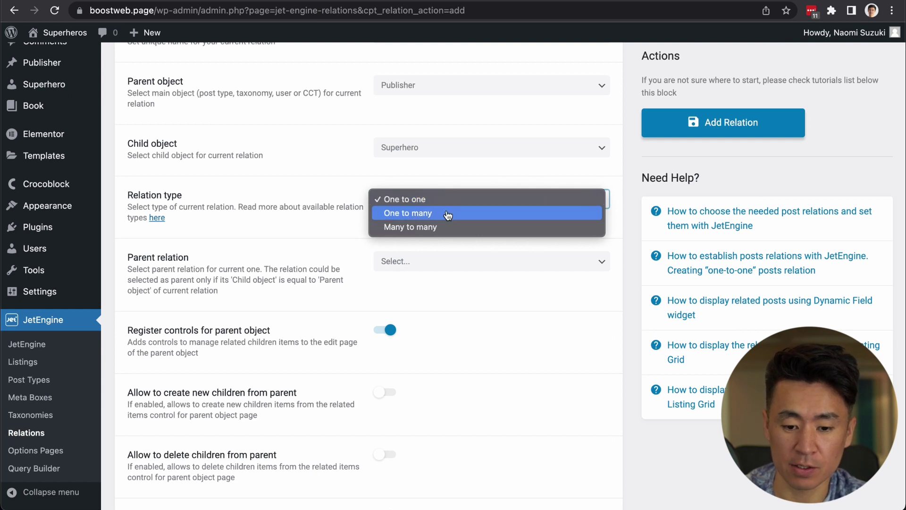
left_click(448, 214)
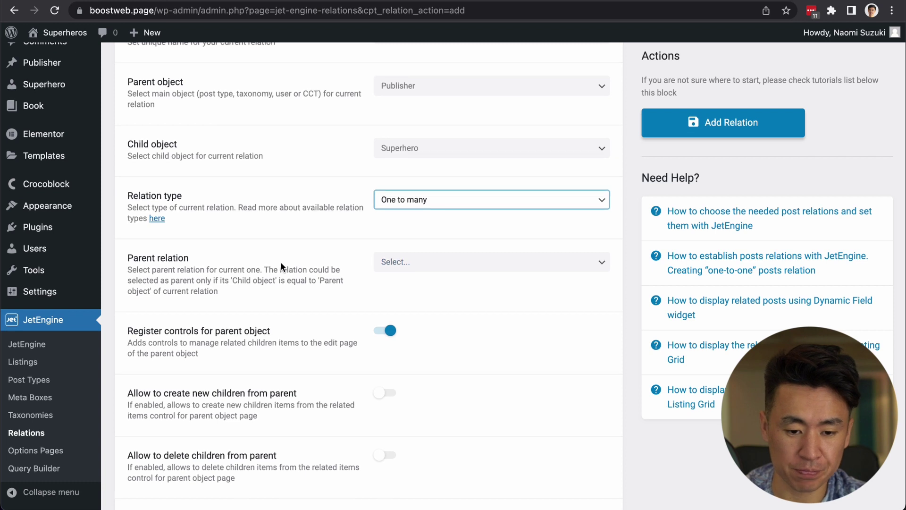
scroll(356, 185, "up", 2)
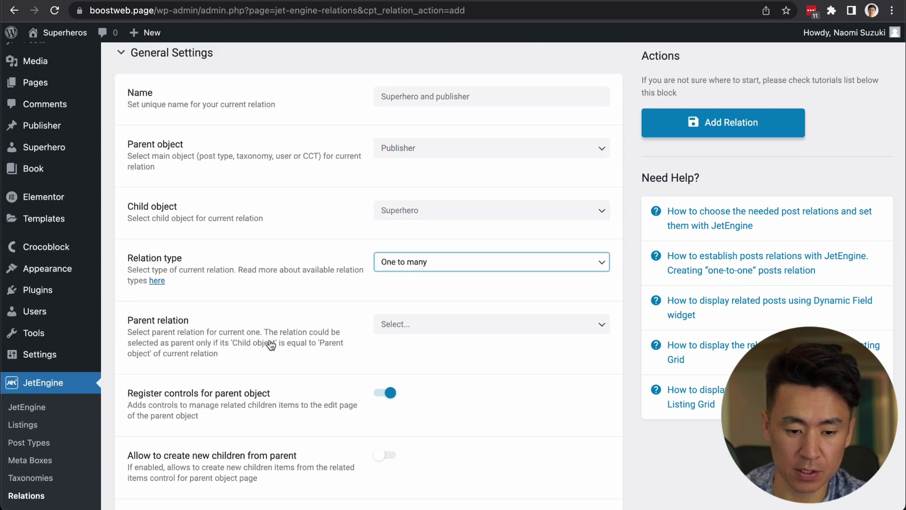
scroll(272, 345, "down", 3)
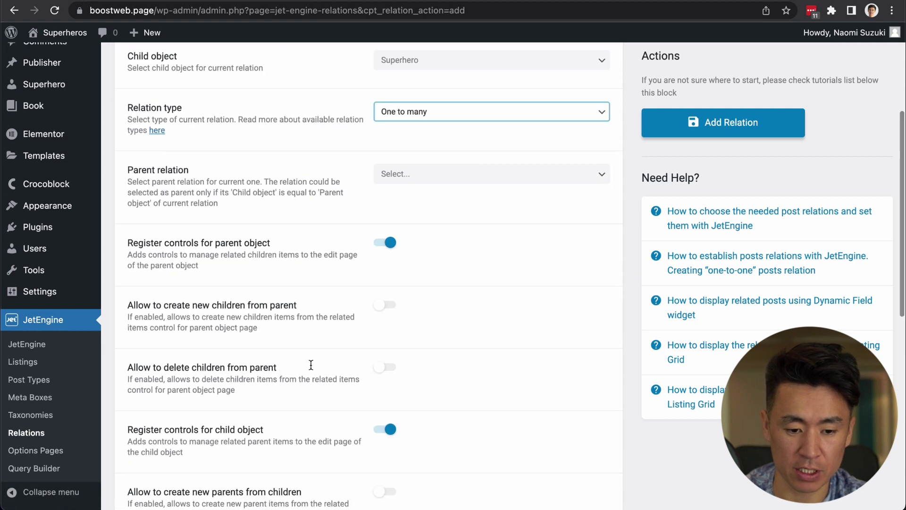
scroll(359, 366, "down", 4)
scroll(519, 221, "down", 3)
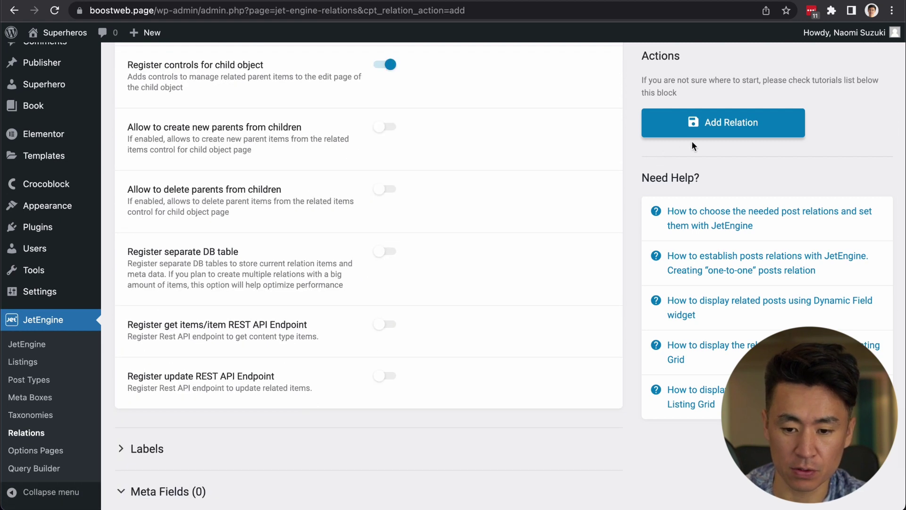
left_click(709, 126)
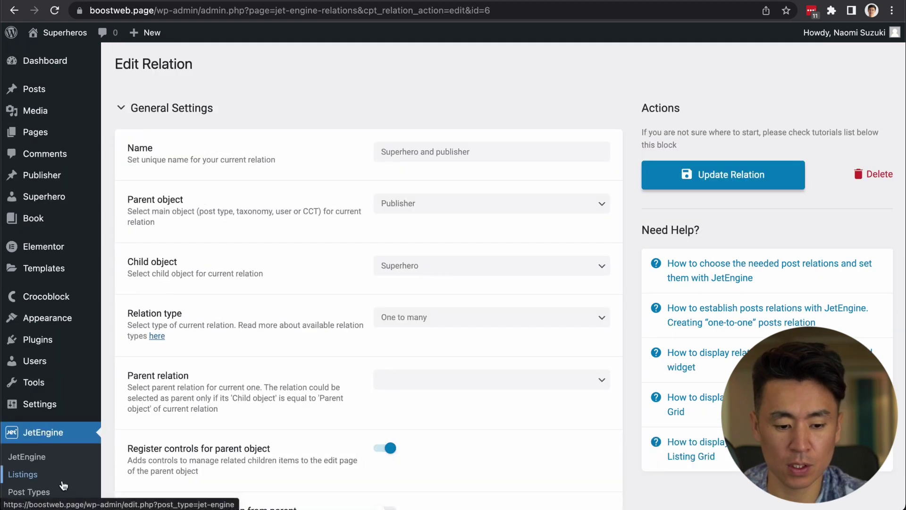
scroll(54, 483, "down", 3)
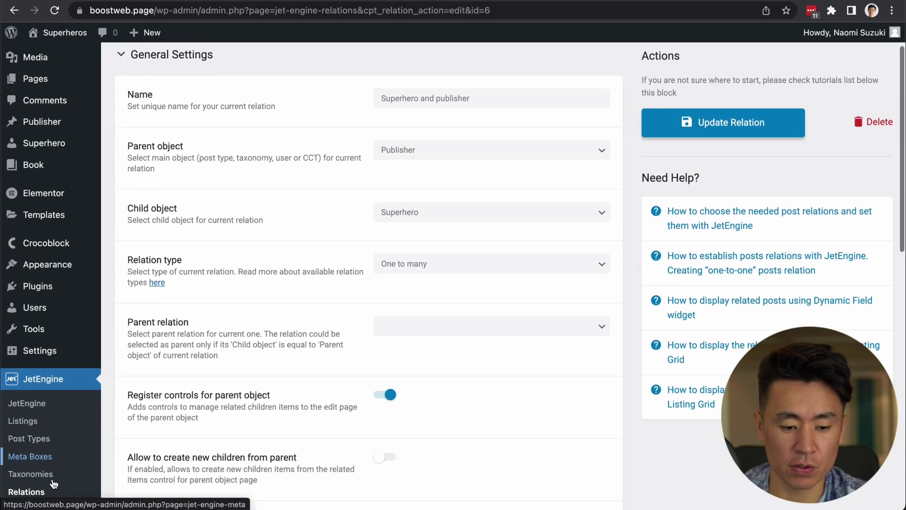
left_click(47, 332)
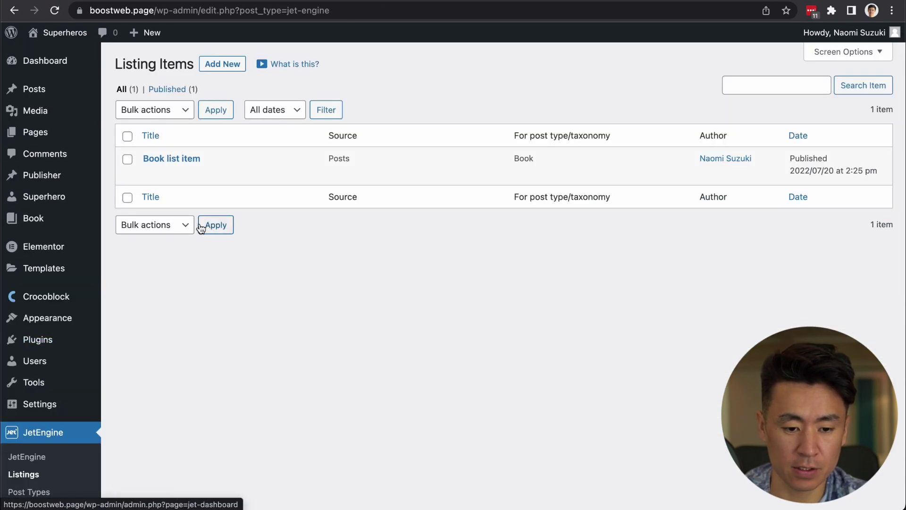
Create the 'Superhero listing item' listing from the Superhero post type.
left_click(229, 68)
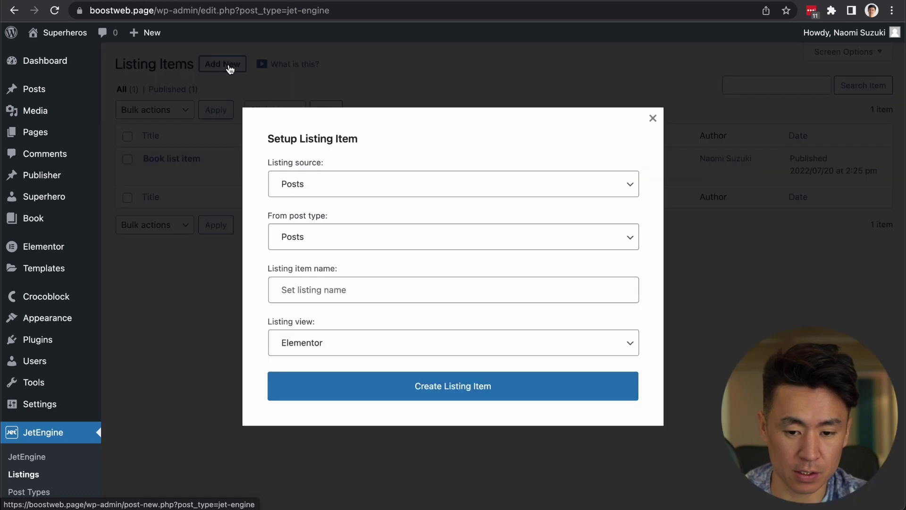
left_click(345, 238)
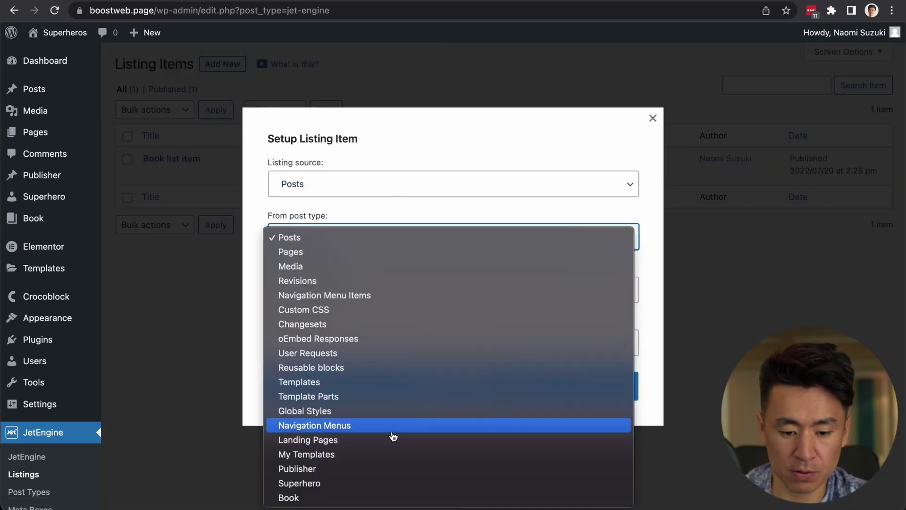
left_click(370, 483)
left_click(312, 305)
type("Superhero listing item")
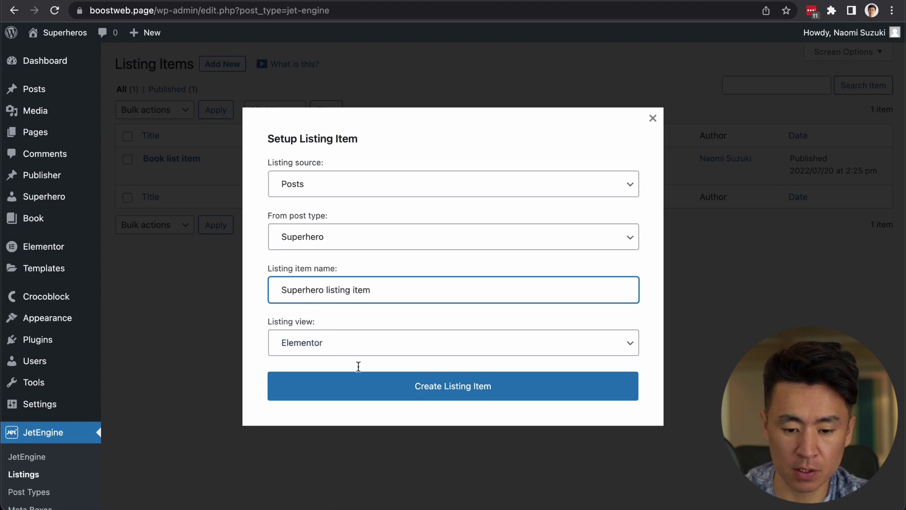
left_click(364, 383)
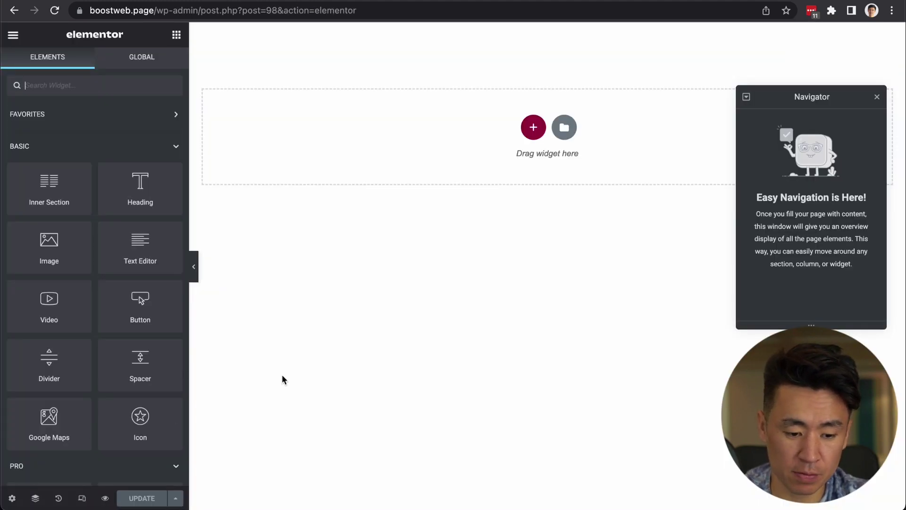
Narrow the listing preview to about 333 px and add a centred Dynamic Image.
left_click(11, 498)
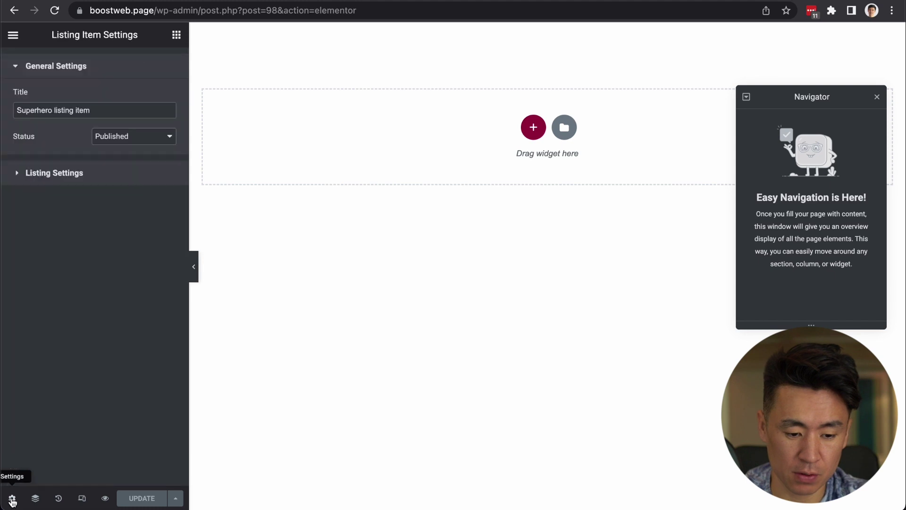
left_click(17, 175)
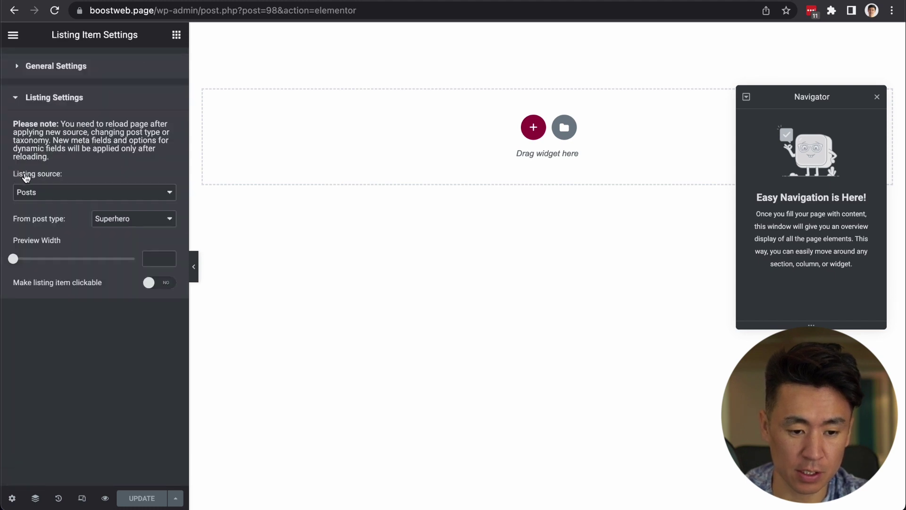
mouse_move(15, 261)
left_mouse_down()
mouse_move(27, 261)
mouse_move(19, 262)
left_mouse_up()
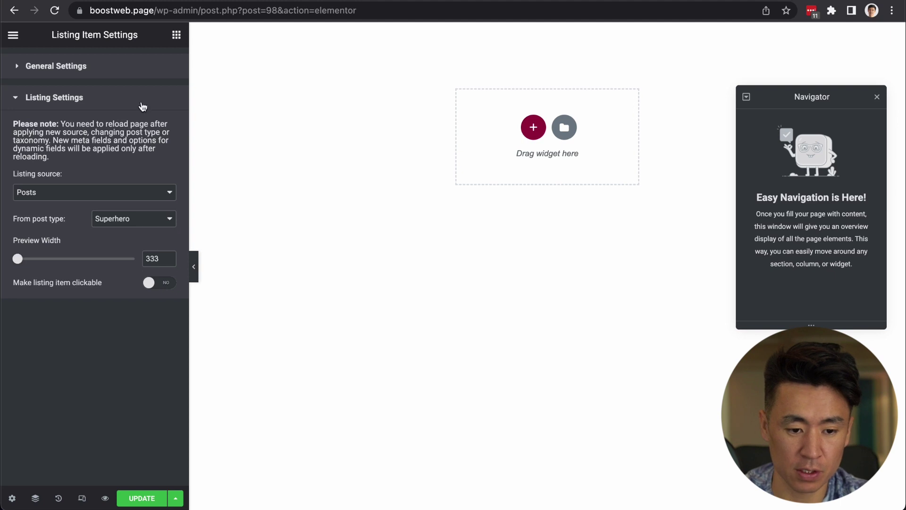
left_click(175, 35)
scroll(81, 360, "down", 15)
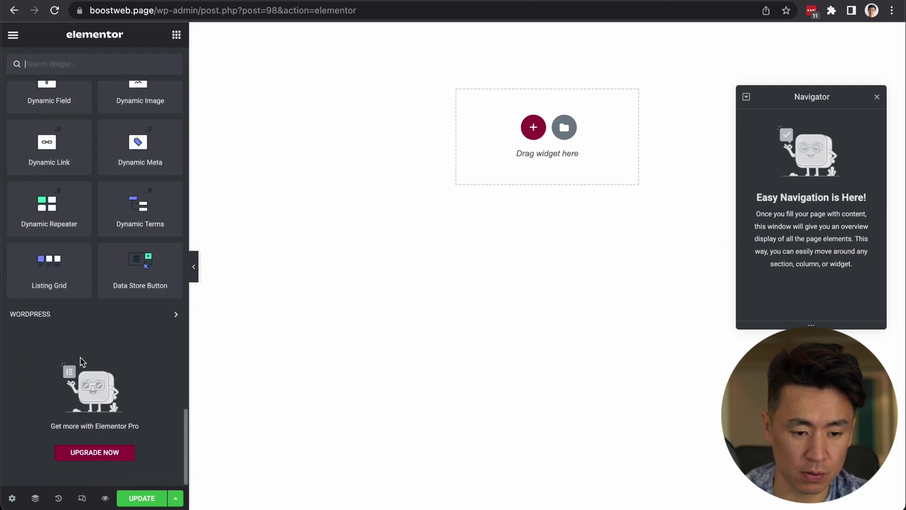
scroll(113, 321, "up", 2)
scroll(121, 299, "up", 2)
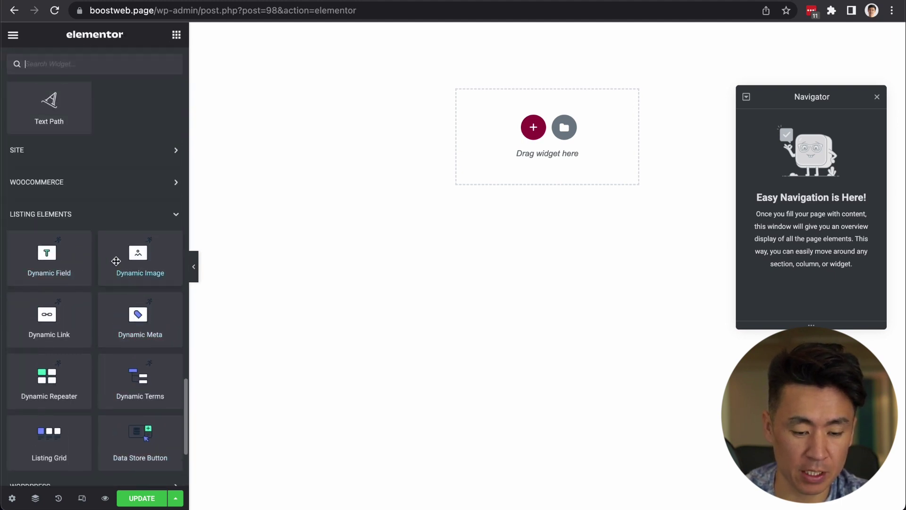
left_click_drag(115, 261, 496, 136)
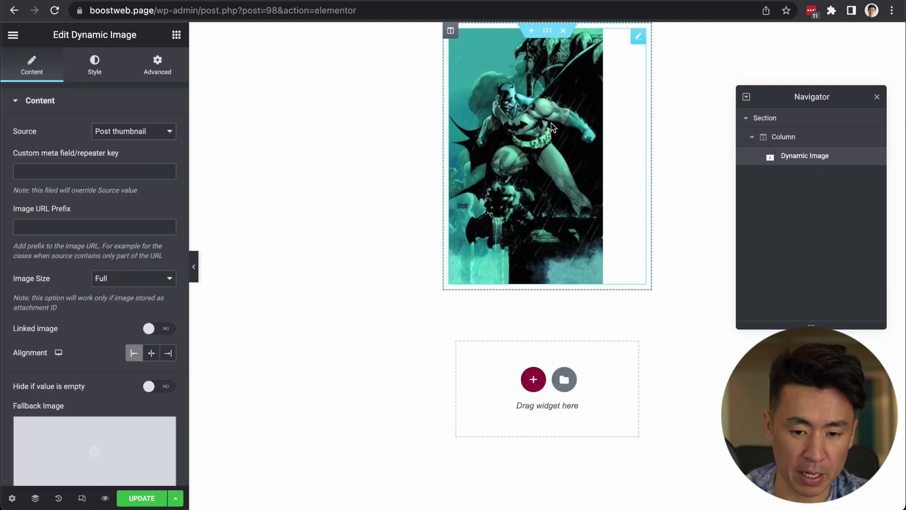
left_click(152, 354)
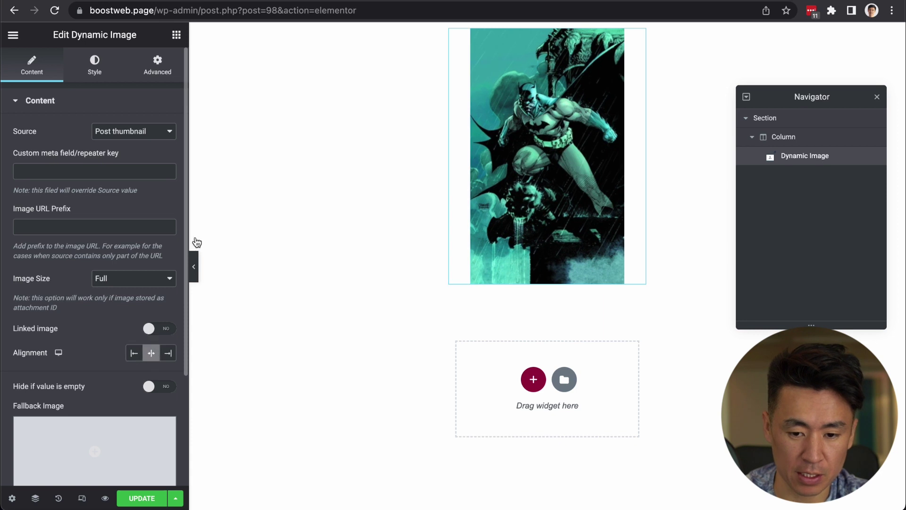
left_click(177, 35)
Add a Dynamic Field title below the image, enlarged and centred.
scroll(85, 281, "down", 10)
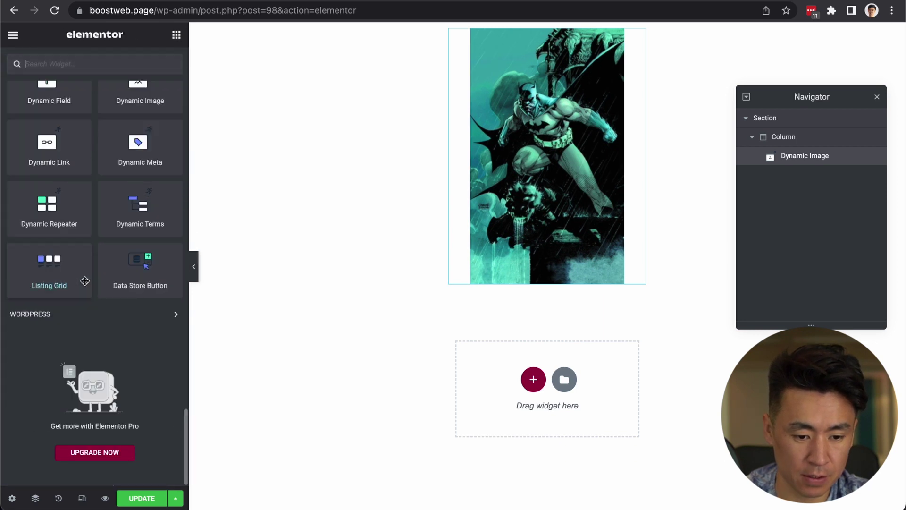
scroll(56, 213, "up", 5)
left_click_drag(66, 257, 535, 277)
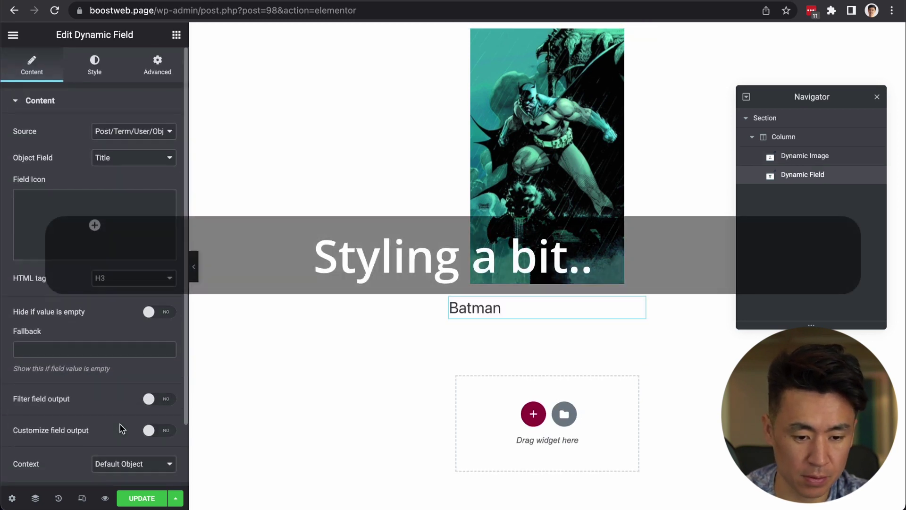
left_click(764, 118)
left_click(95, 66)
Give the card section a solid 1px light grey border and save the listing item.
left_click(38, 164)
left_click(110, 234)
left_click(25, 261)
type("1")
left_click(168, 296)
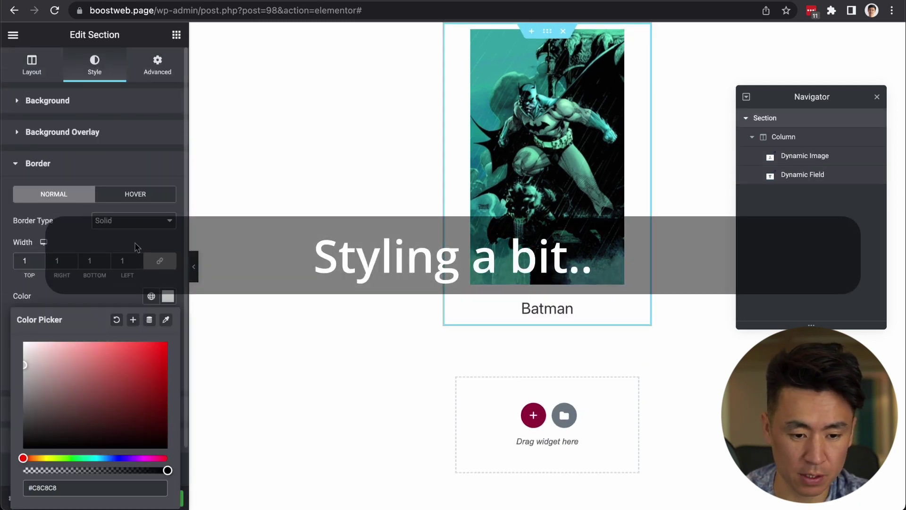
left_click(29, 348)
left_click(136, 498)
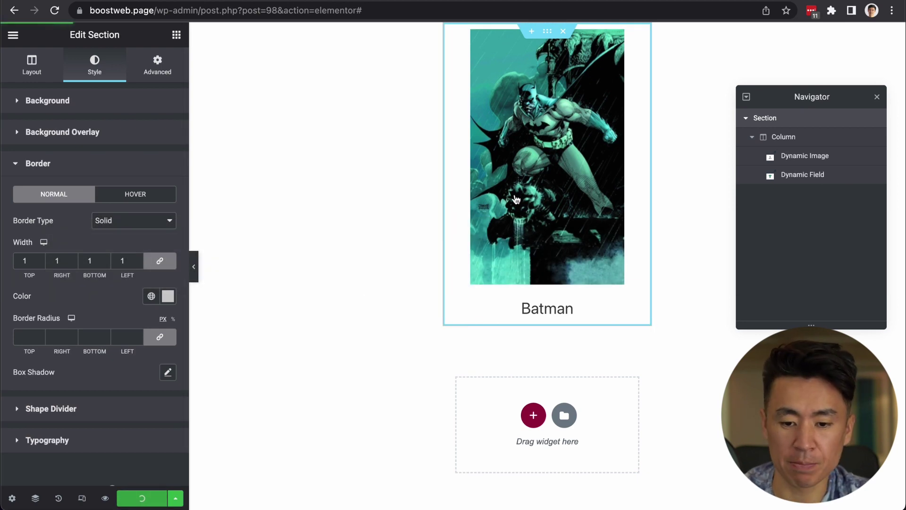
mouse_move(49, 137)
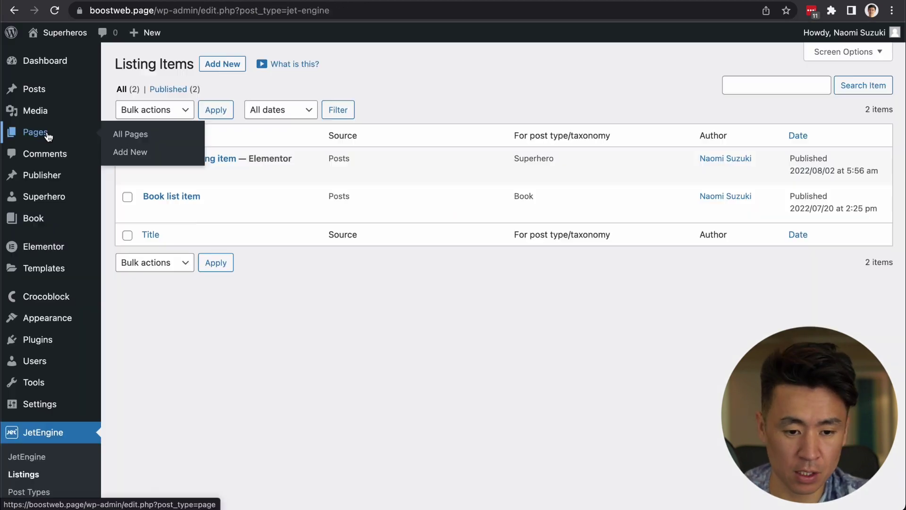
Create a page titled 'Superhero page' and open it in Elementor.
left_click(144, 154)
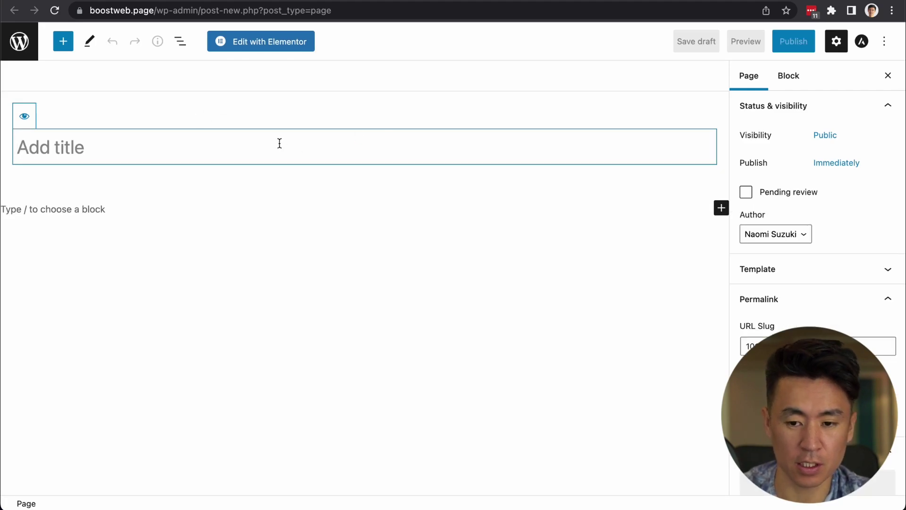
type("Superhero page")
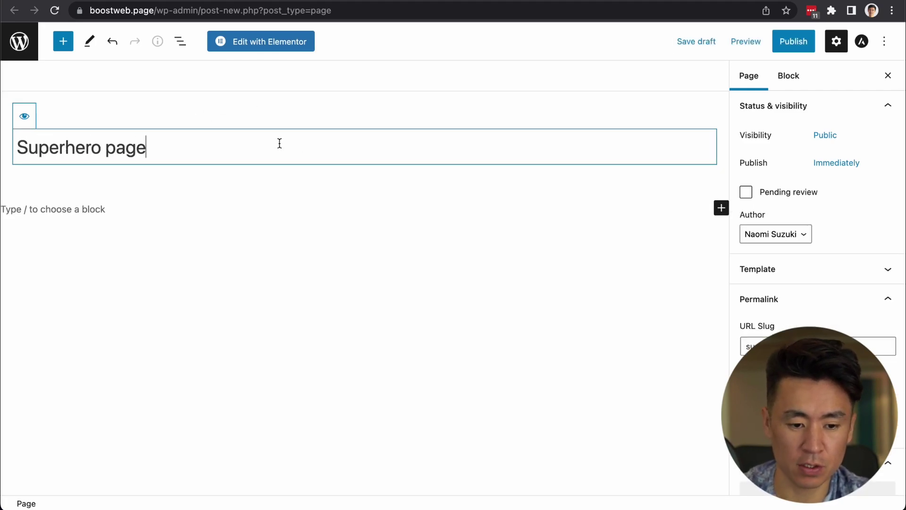
left_click(699, 129)
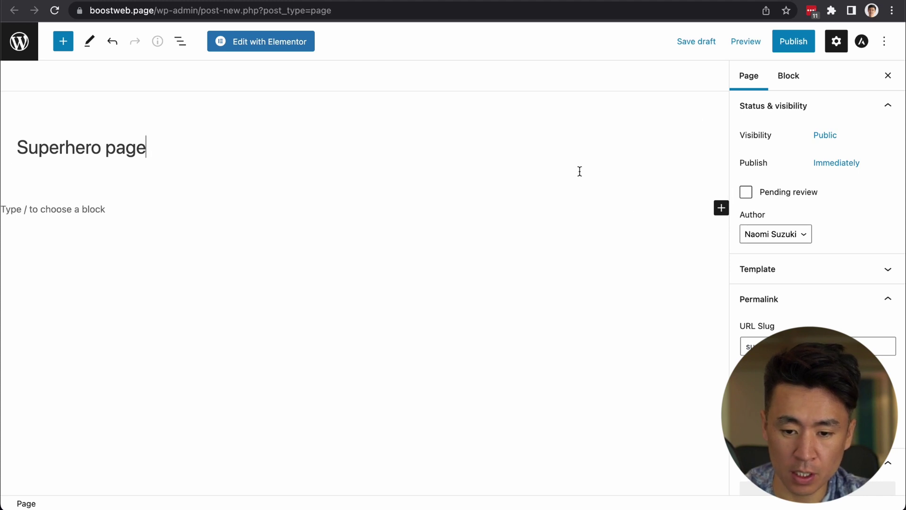
left_click(277, 41)
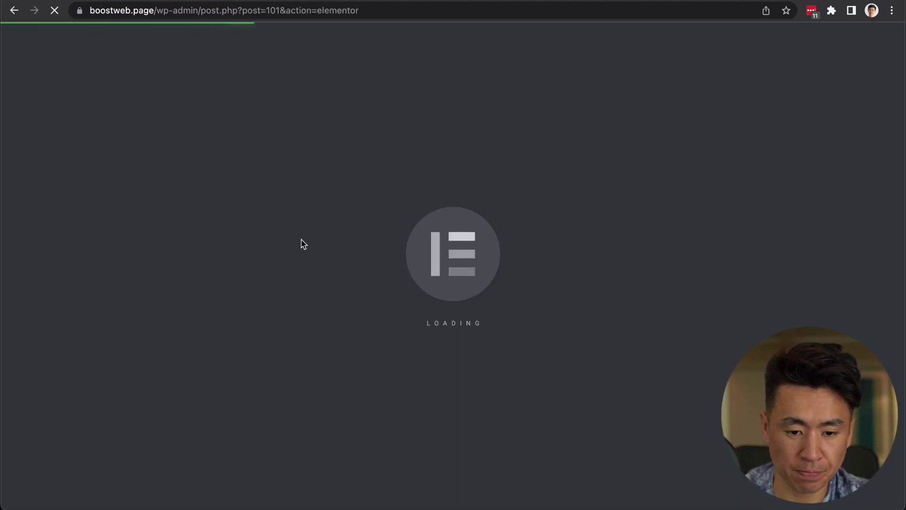
type("is")
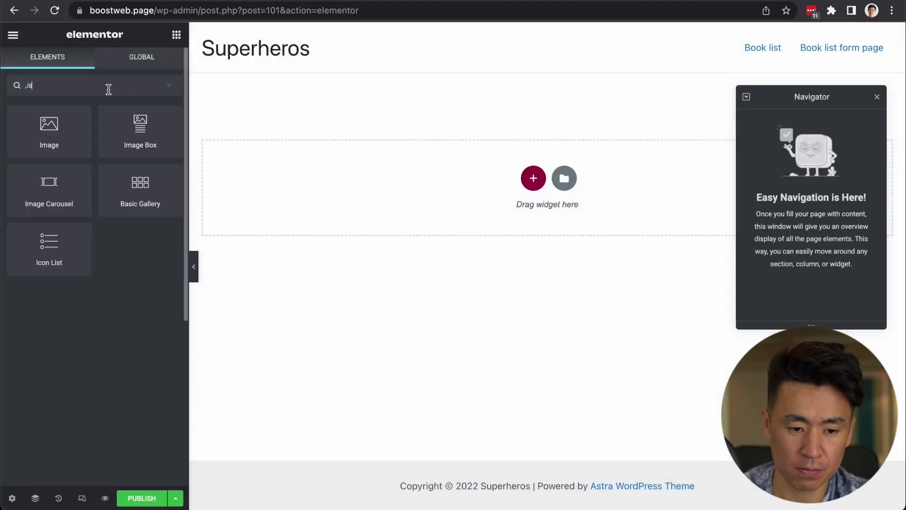
key("BackSpace")
key("BackSpace")
Add a Listing Grid widget showing the Superhero listing item.
type("lis")
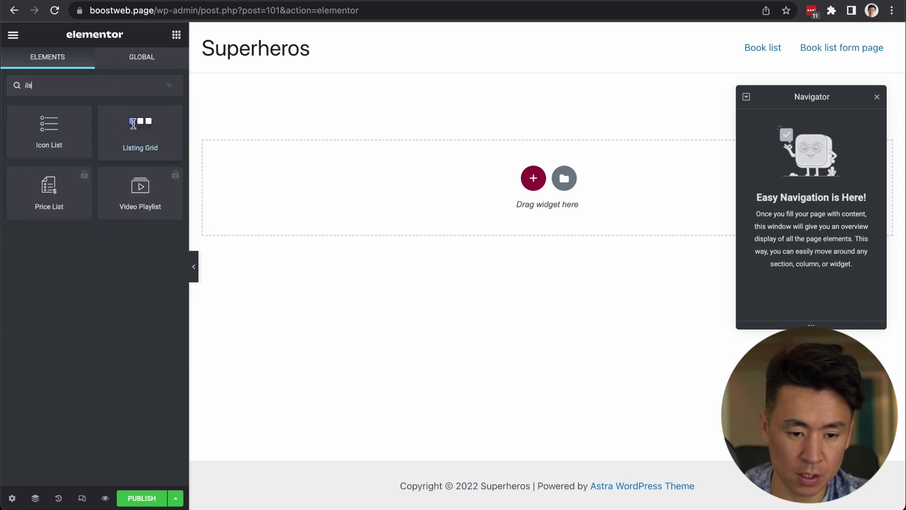
left_click_drag(134, 123, 277, 172)
left_click(113, 133)
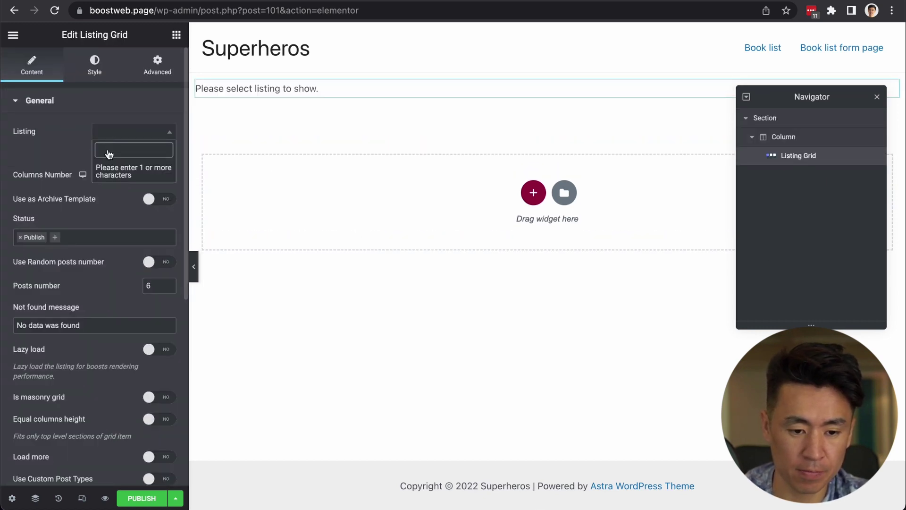
type("super")
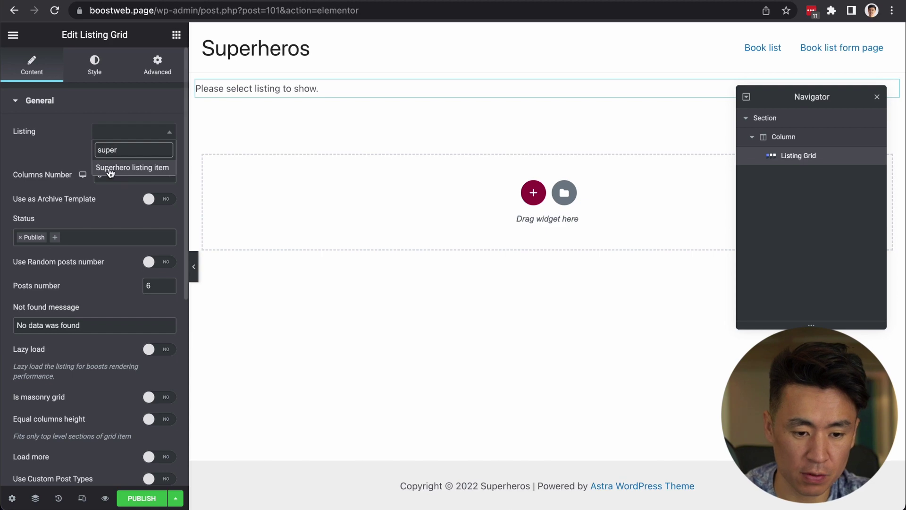
left_click(110, 172)
Set the listing grid to 4 columns and review the hero cards.
scroll(546, 173, "down", 5)
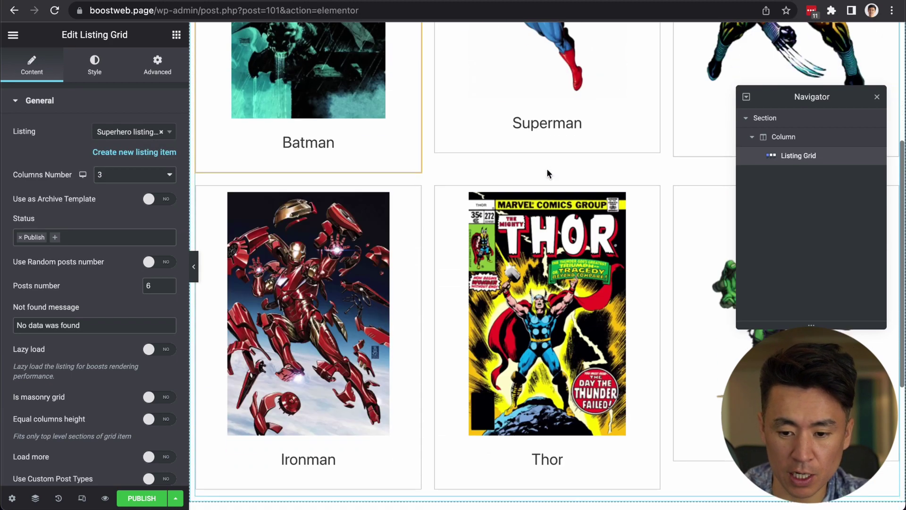
scroll(547, 168, "up", 5)
left_click(137, 176)
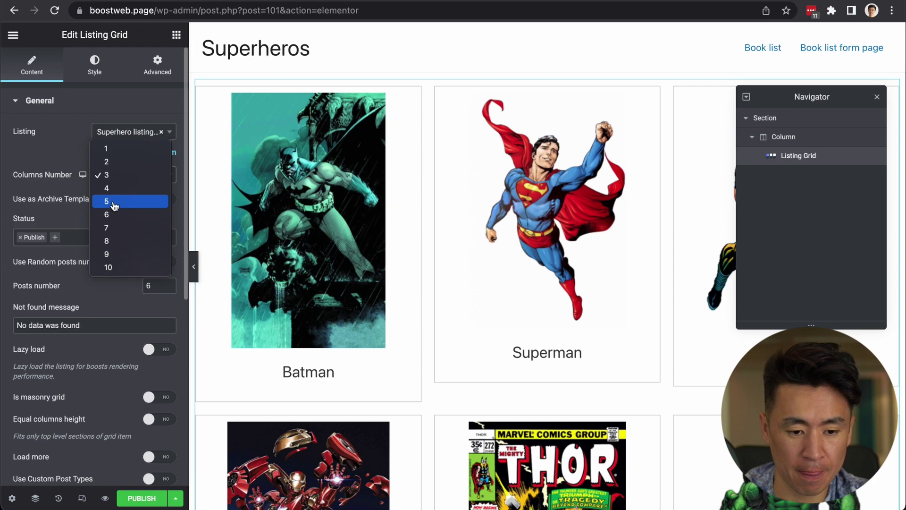
left_click(113, 188)
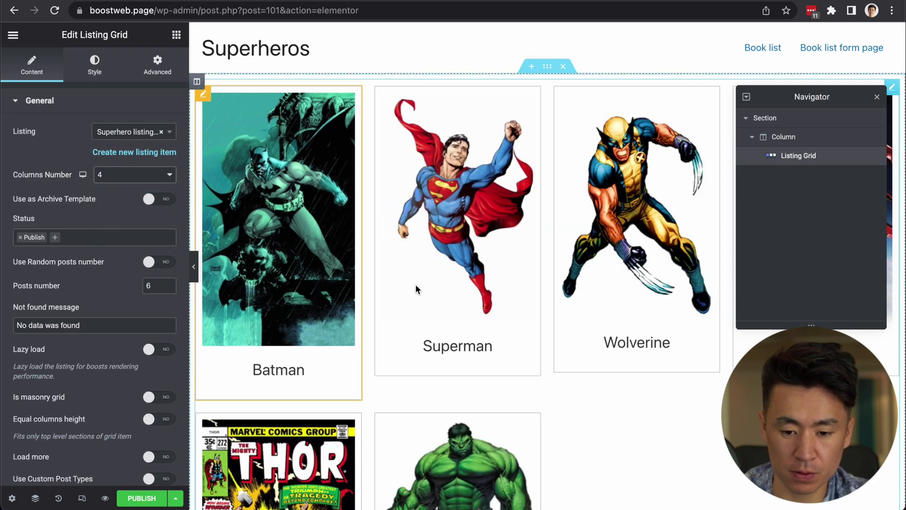
scroll(417, 288, "down", 5)
scroll(415, 284, "up", 5)
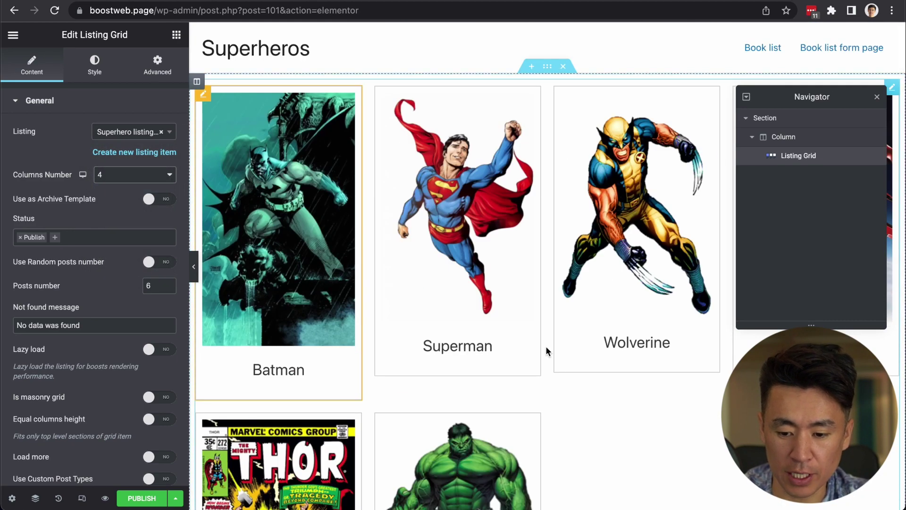
scroll(443, 369, "down", 4)
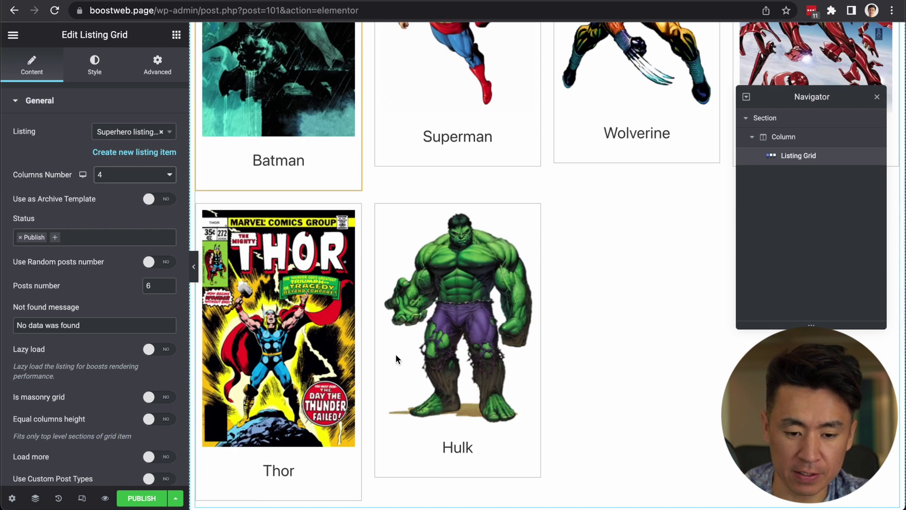
scroll(360, 352, "up", 1)
scroll(359, 349, "up", 5)
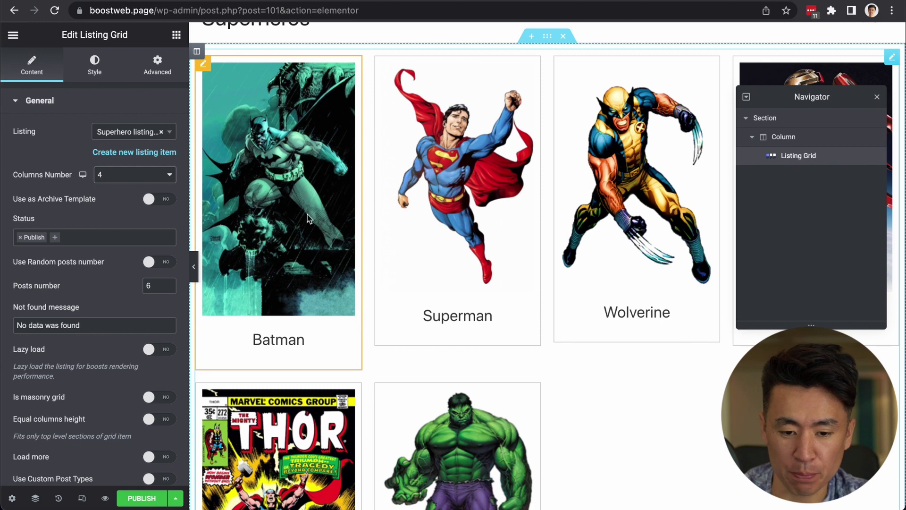
scroll(410, 249, "down", 3)
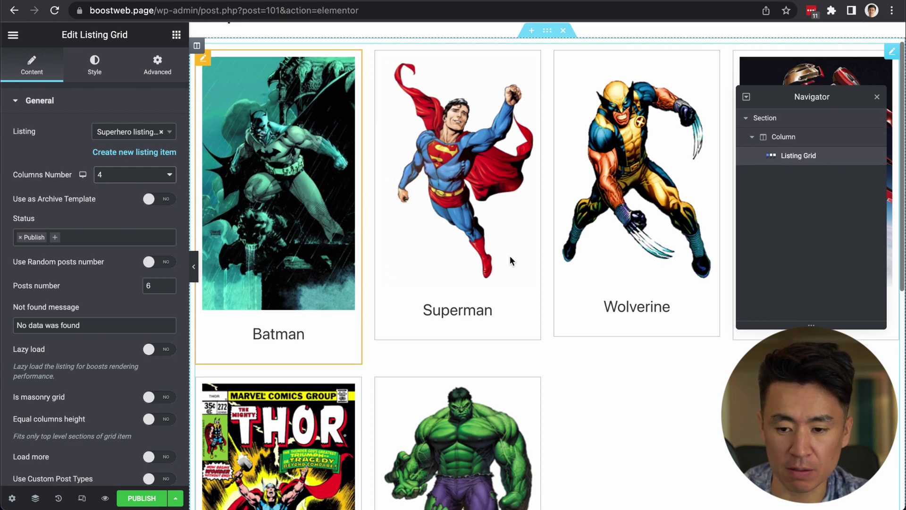
scroll(491, 287, "up", 4)
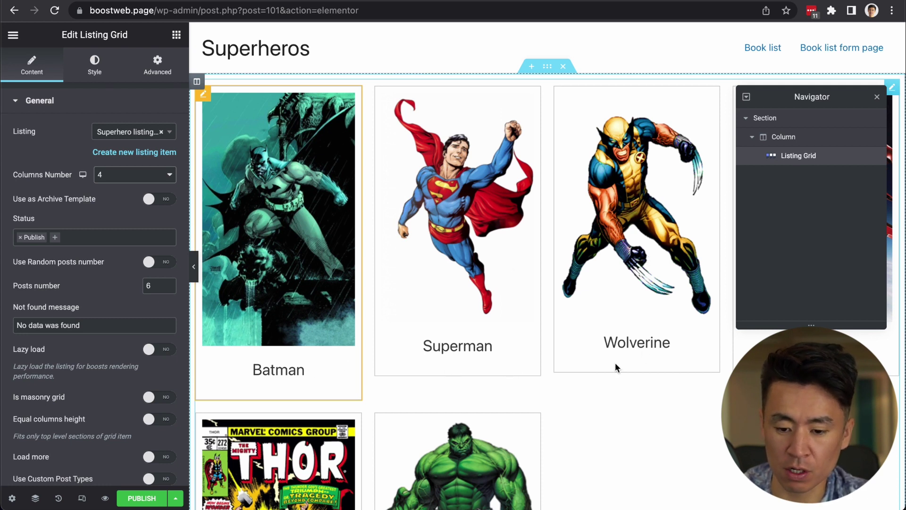
scroll(353, 374, "down", 3)
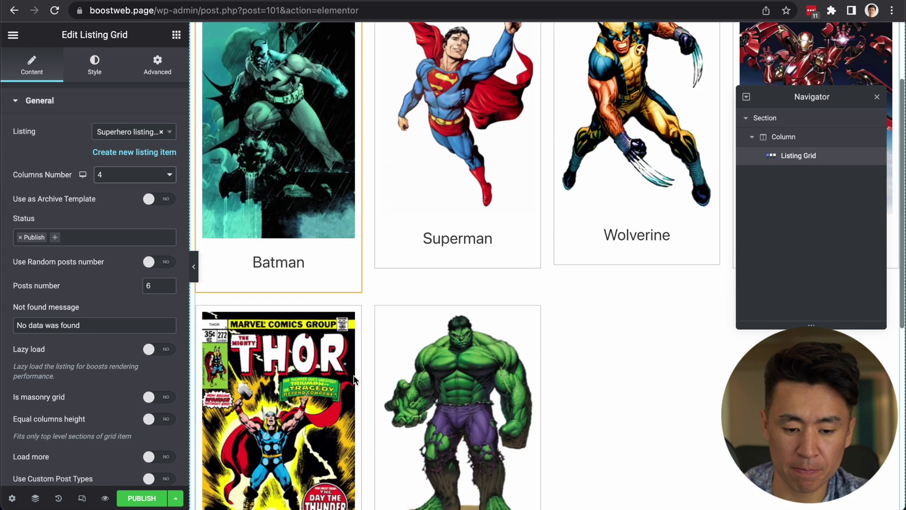
scroll(333, 390, "up", 1)
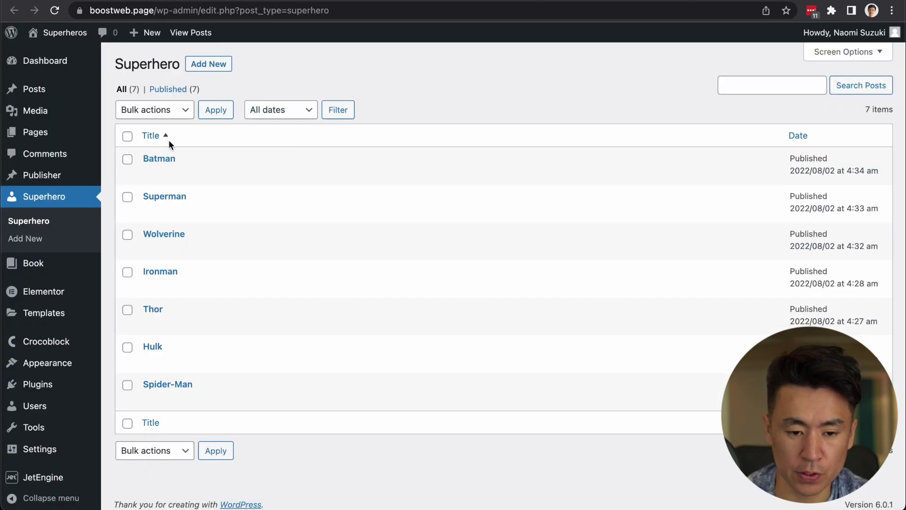
Connect Batman to DC Comics as its publisher, update it, and return to the Superhero list.
left_click(157, 160)
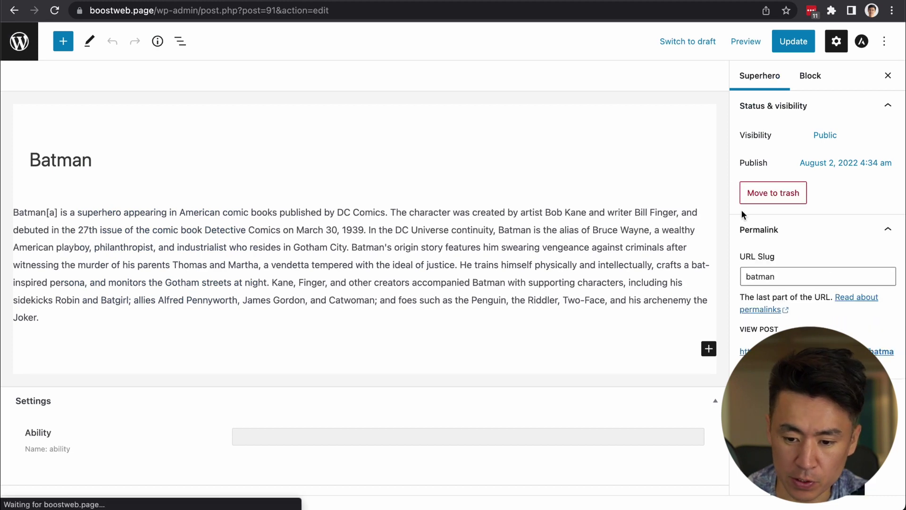
scroll(617, 369, "down", 3)
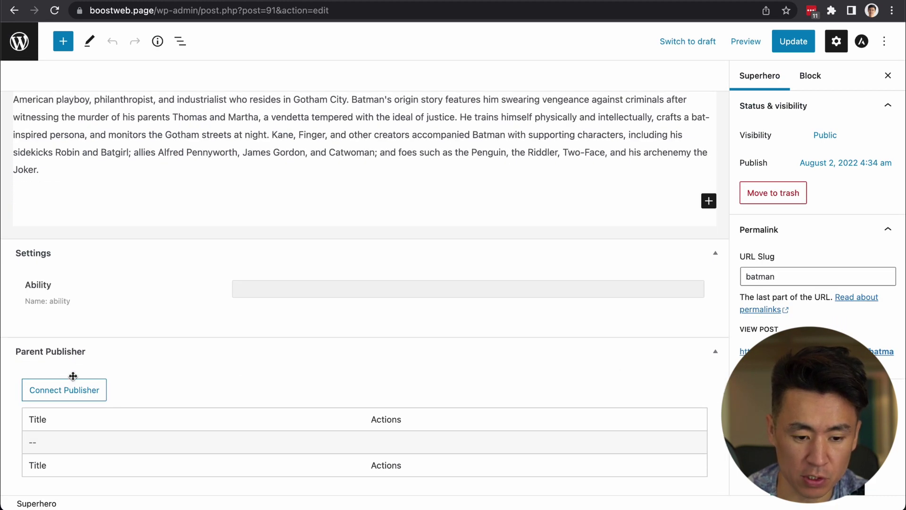
left_click(66, 389)
left_click(357, 282)
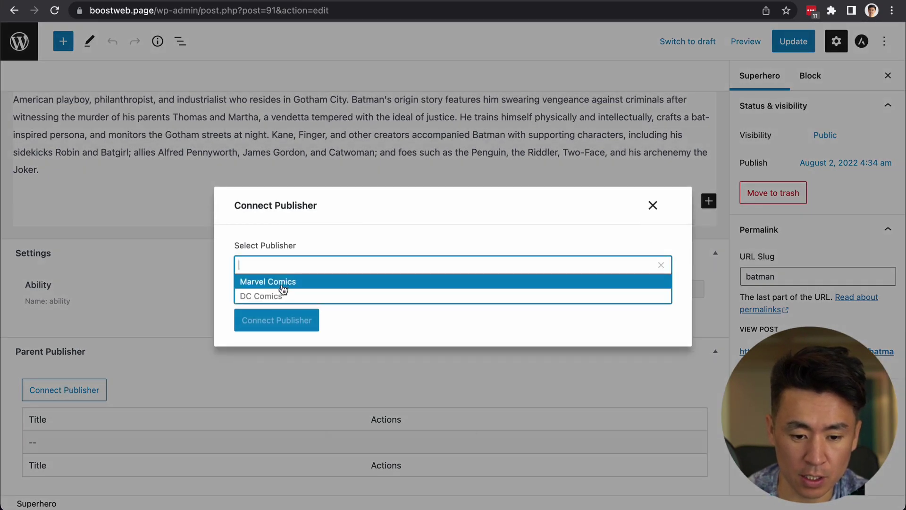
left_click(273, 296)
left_click(269, 309)
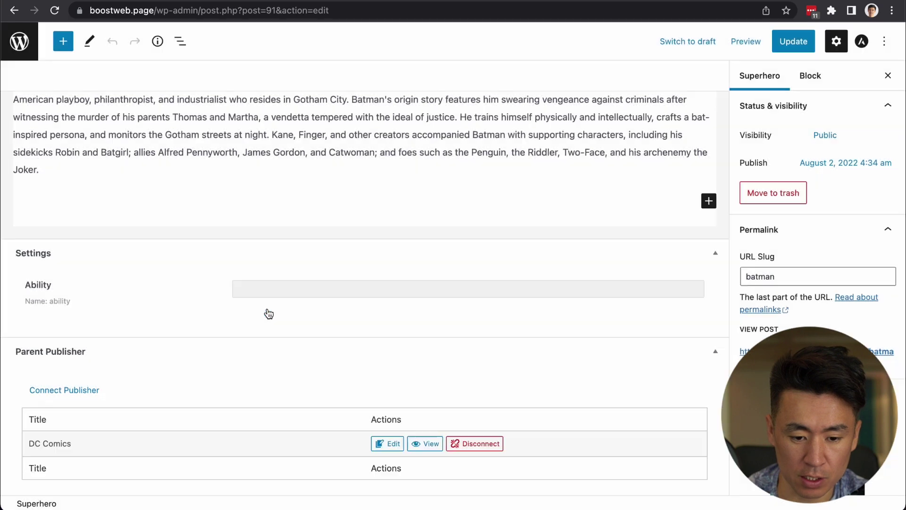
left_click(796, 41)
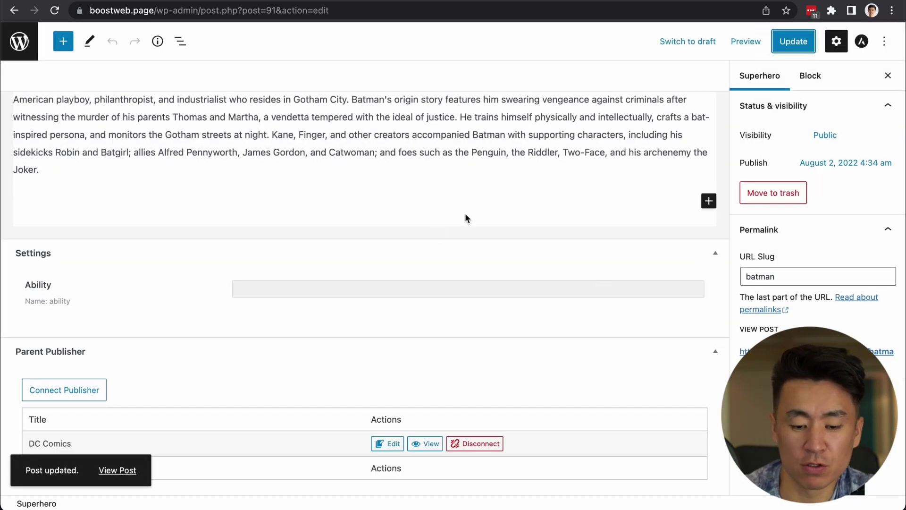
left_click(34, 46)
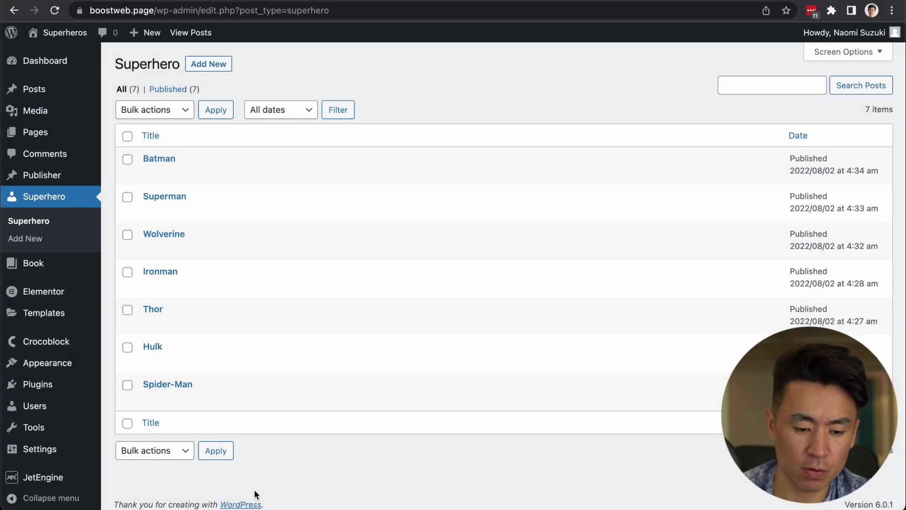
scroll(254, 488, "down", 1)
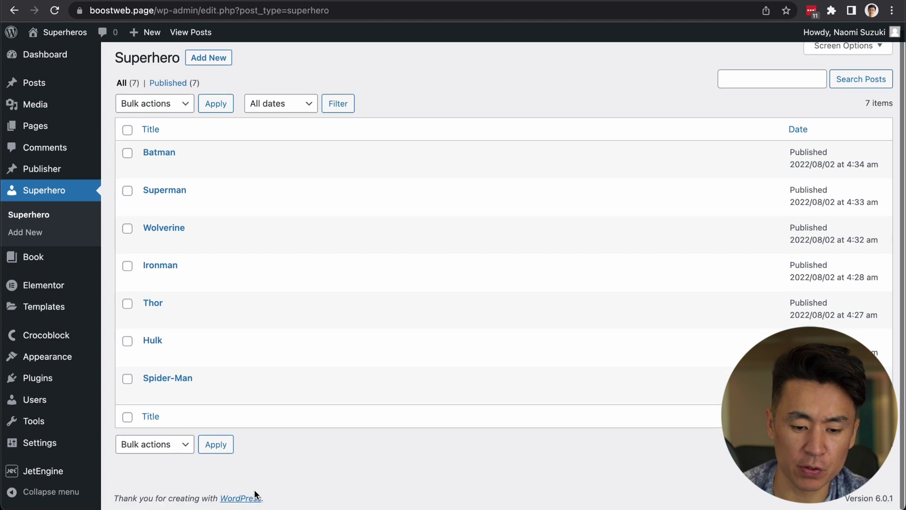
Enable the Dynamic Visibility for Widgets and Sections module and save the JetEngine settings.
left_click(39, 477)
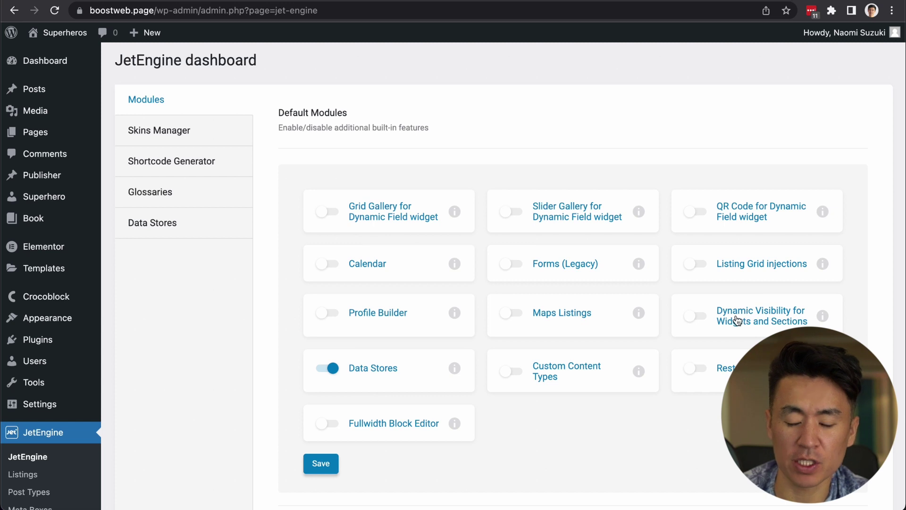
left_click(697, 317)
left_click(323, 463)
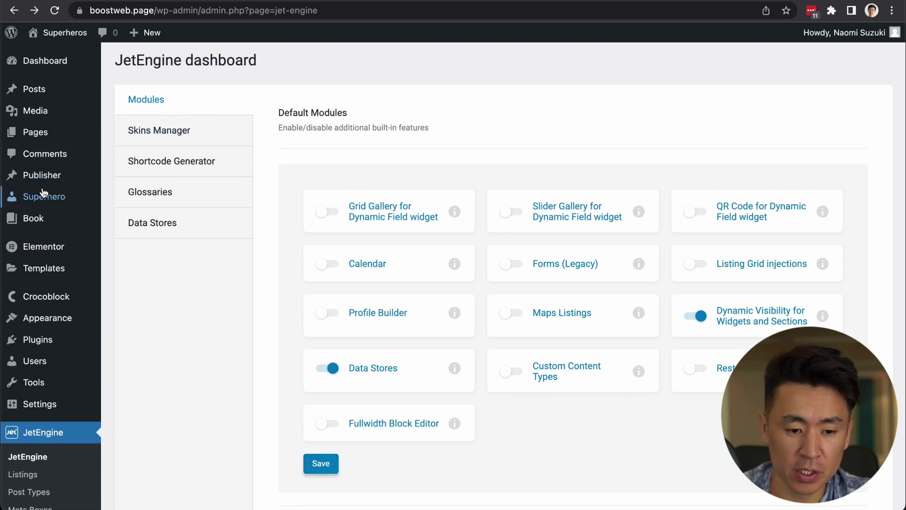
View the Publisher list, then go back to the JetEngine dashboard.
mouse_move(41, 181)
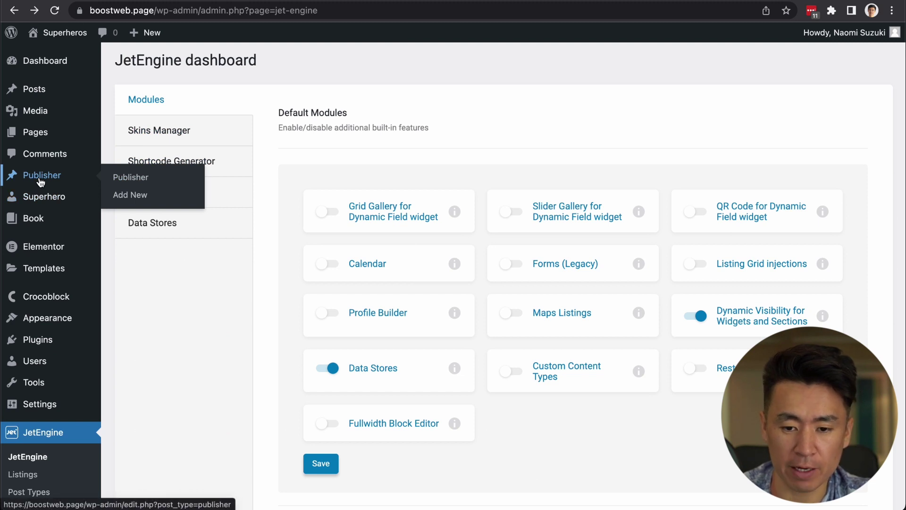
left_click(41, 181)
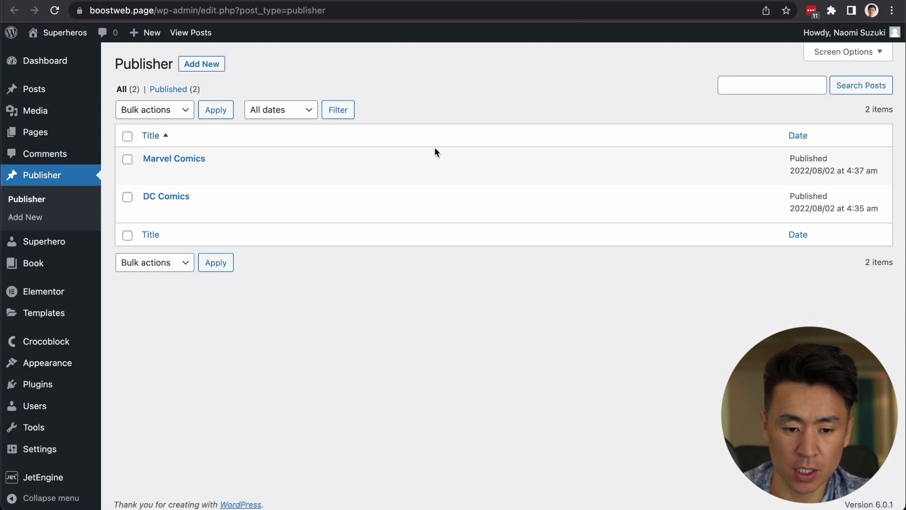
key("super+bracketleft")
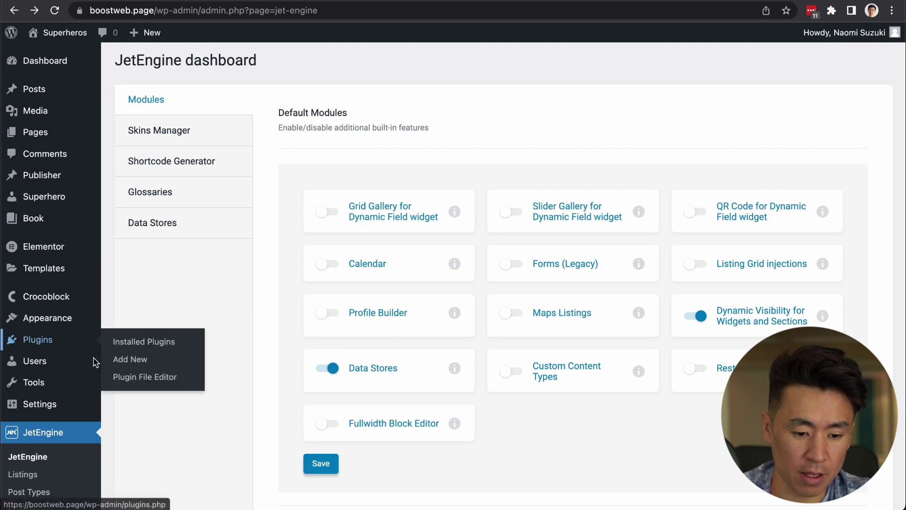
scroll(94, 363, "down", 3)
Edit the Superhero listing item in Elementor and insert a Marvel logo Image widget below the title.
left_click(44, 373)
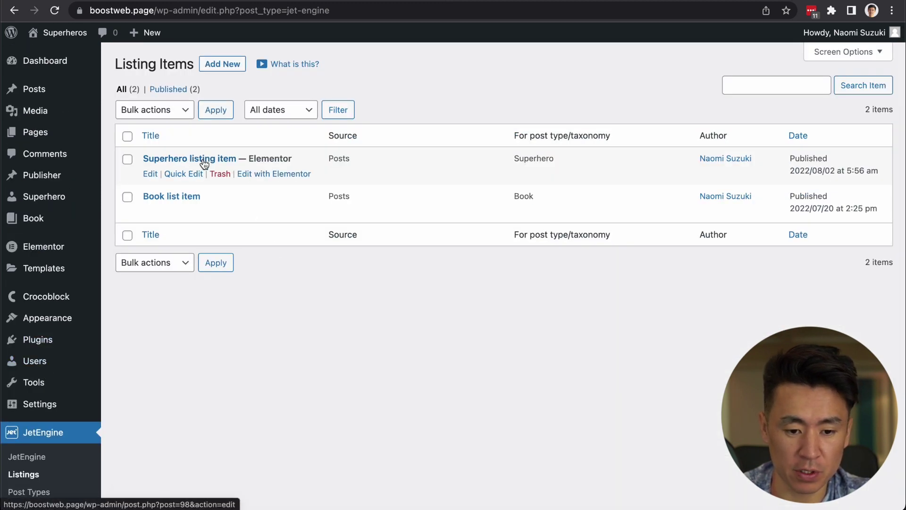
left_click(260, 175)
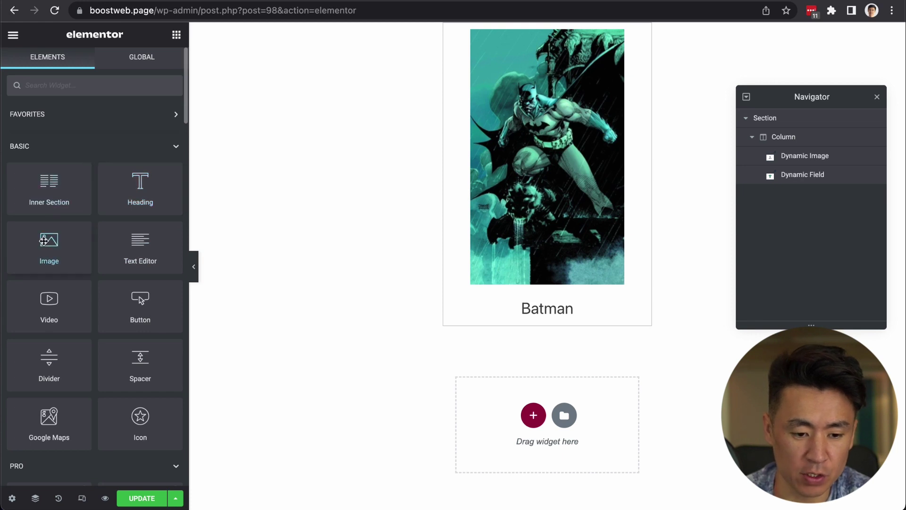
left_click_drag(44, 247, 541, 320)
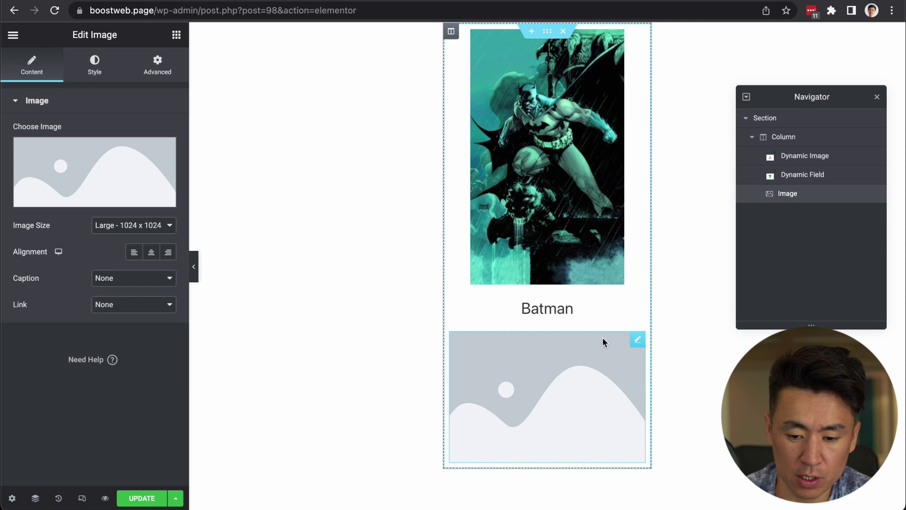
left_click(90, 177)
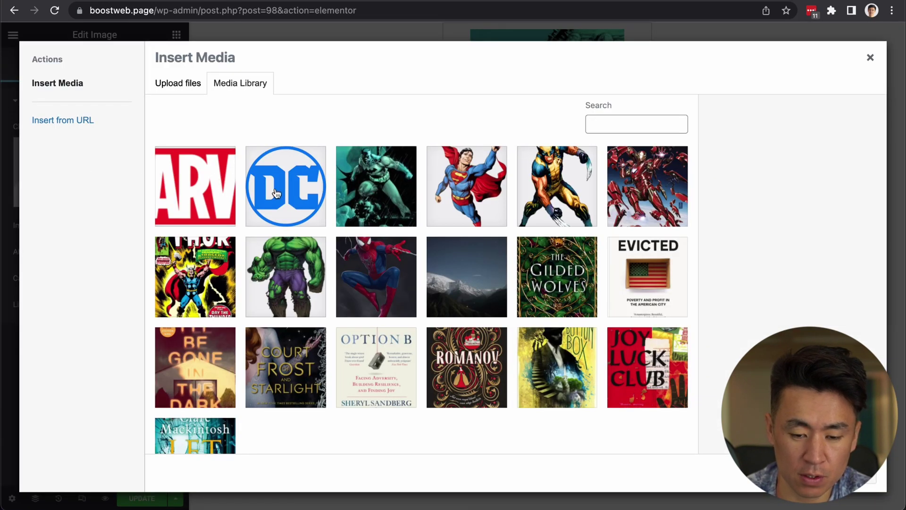
left_click(202, 185)
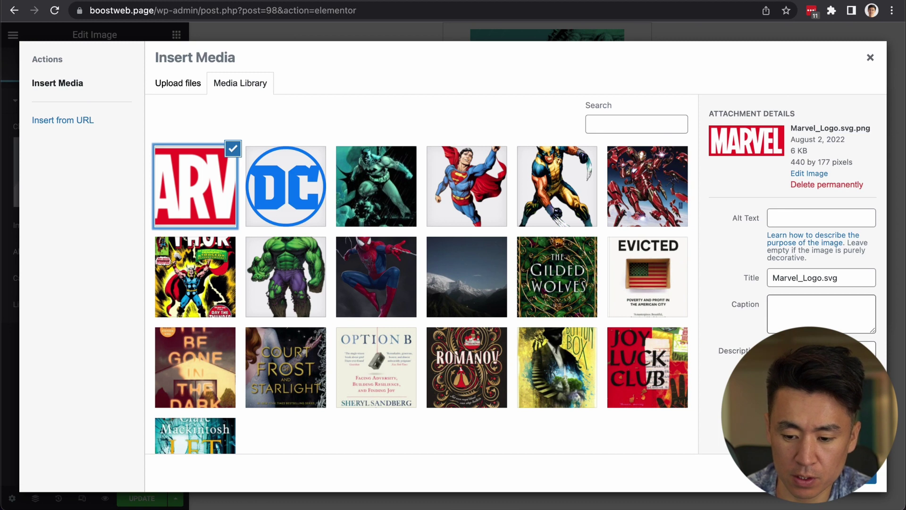
left_click(849, 476)
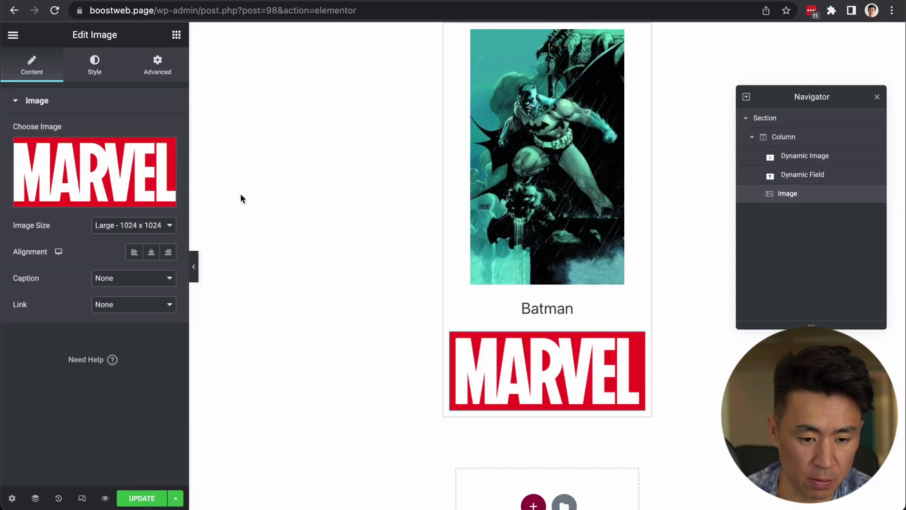
Enable Dynamic Visibility on the Marvel logo and add a Contains condition.
left_click(160, 63)
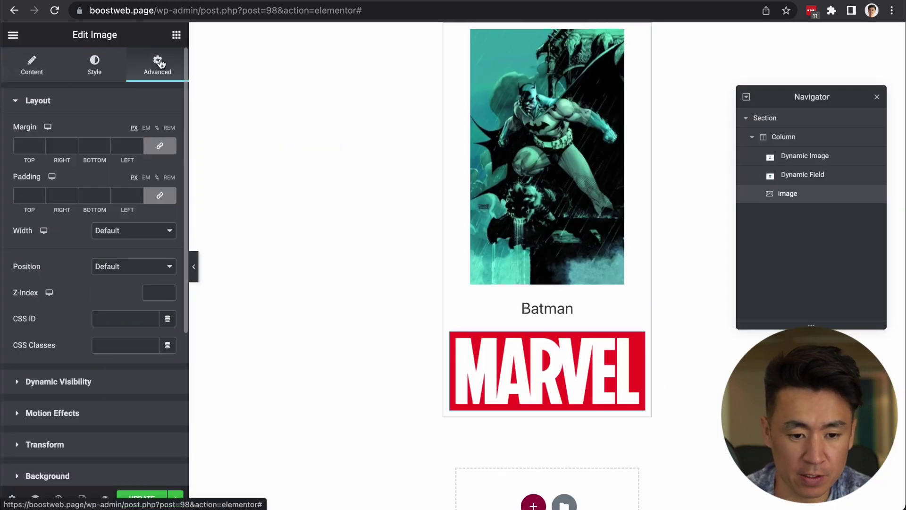
scroll(32, 259, "down", 5)
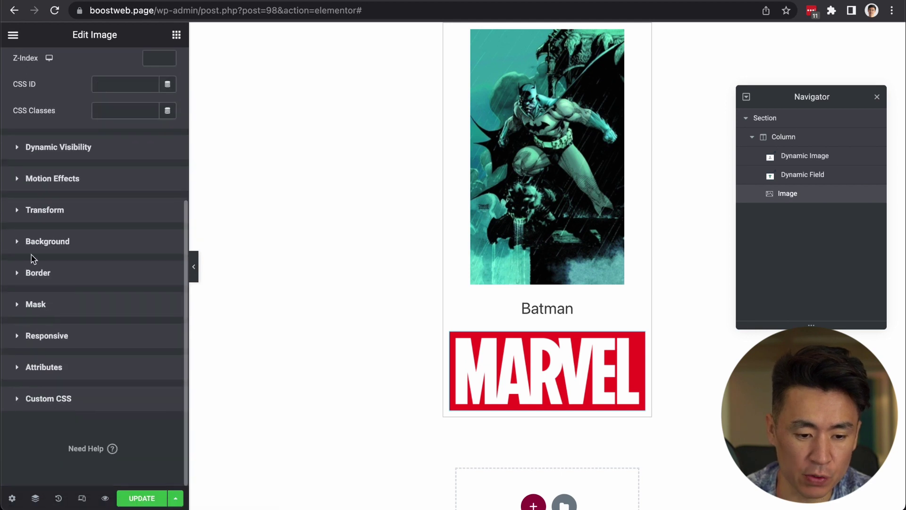
left_click(17, 149)
left_click(150, 162)
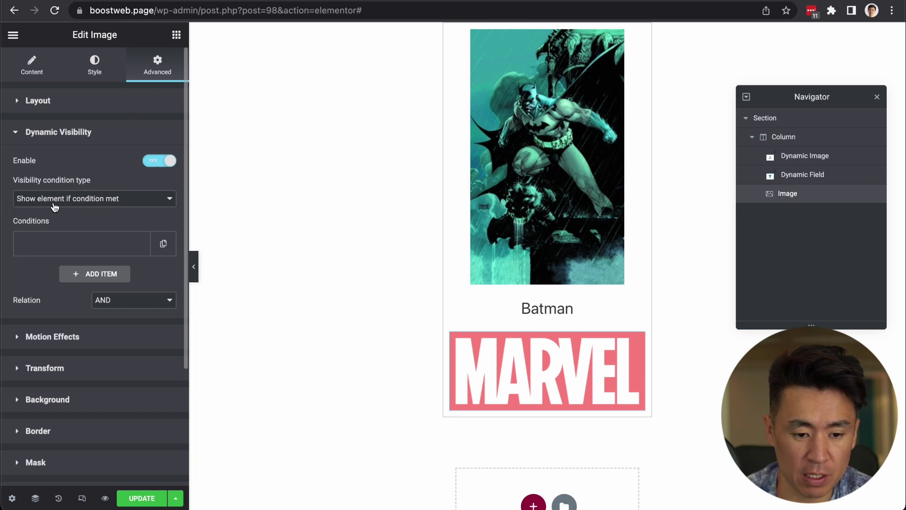
left_click(65, 243)
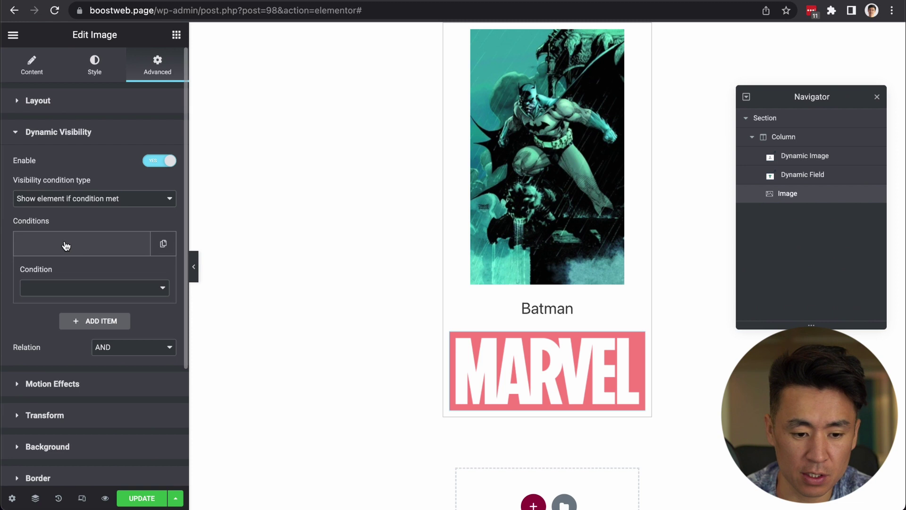
left_click(52, 289)
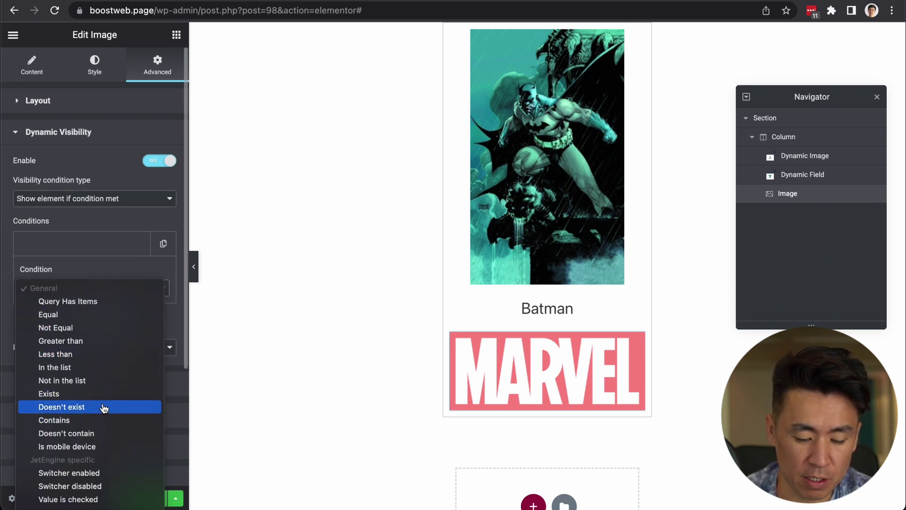
left_click(48, 420)
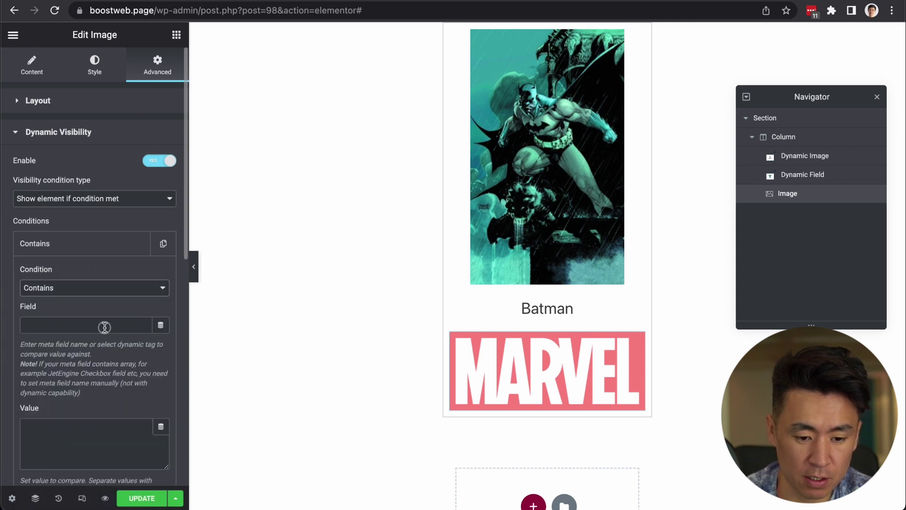
Compare the condition against Related Items from the Superhero and publisher relation, Parent Object side.
left_click(161, 325)
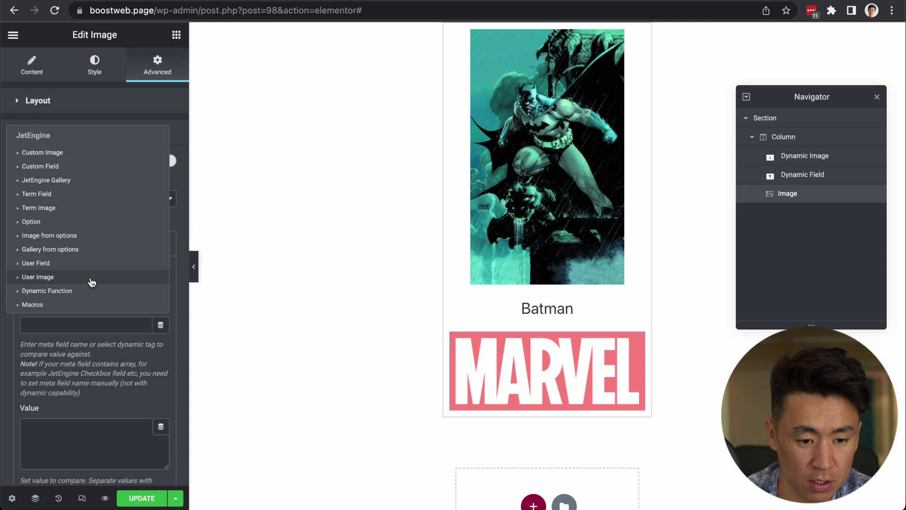
scroll(92, 254, "down", 5)
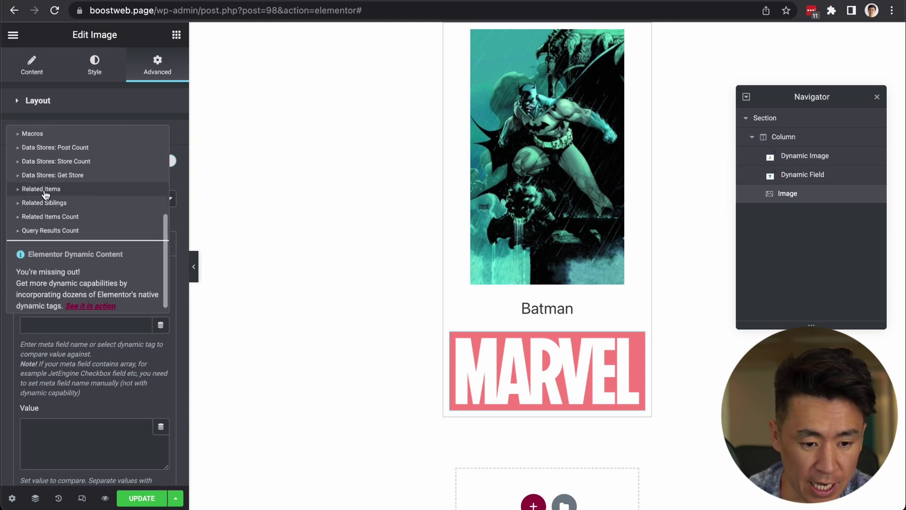
left_click(35, 189)
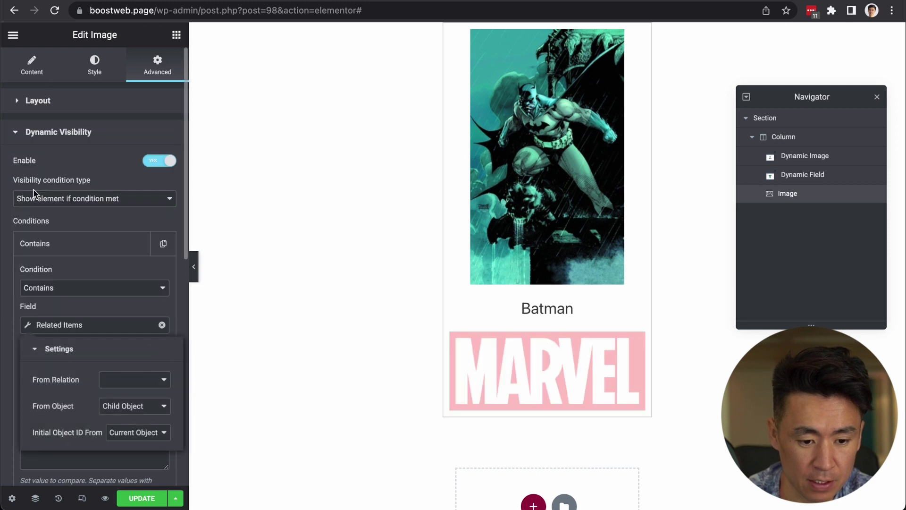
left_click(126, 380)
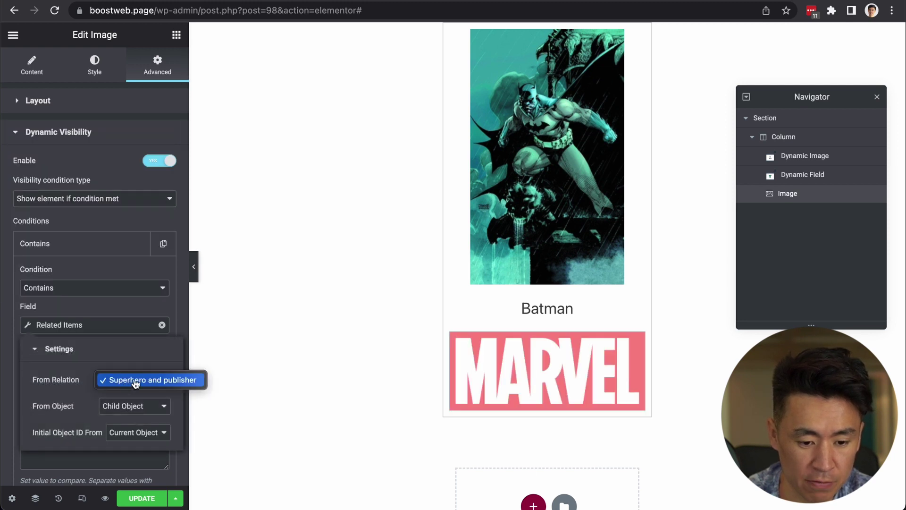
left_click(136, 381)
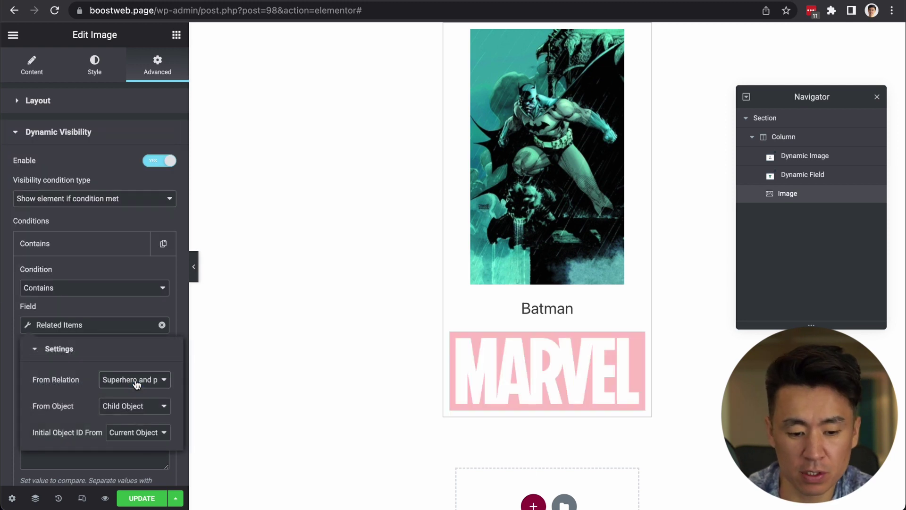
left_click(126, 408)
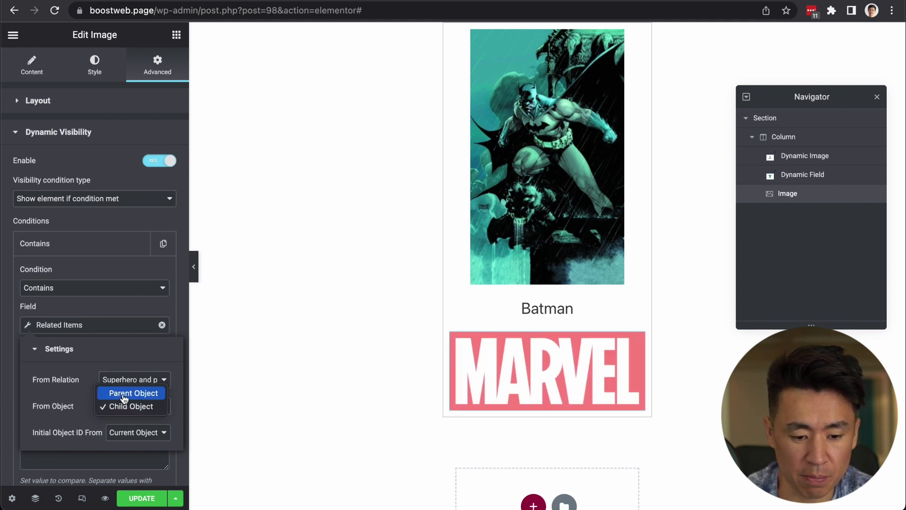
left_click(124, 395)
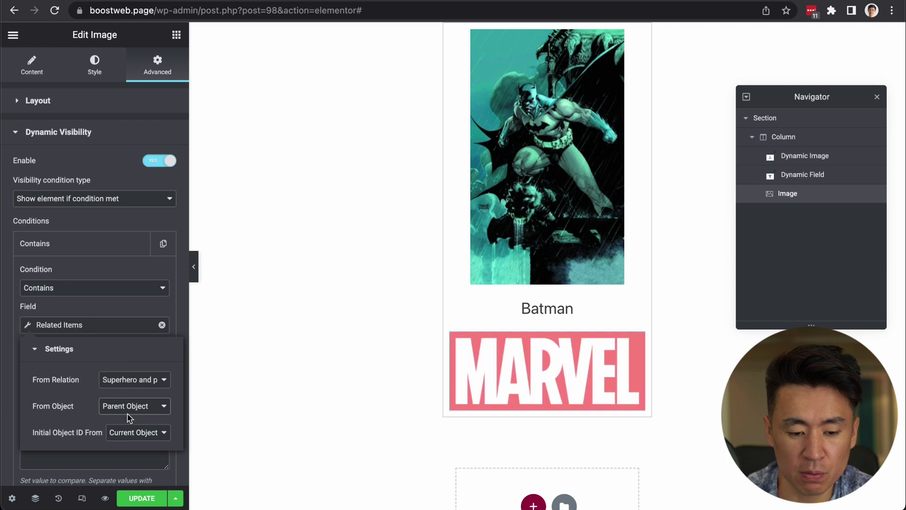
left_click(123, 410)
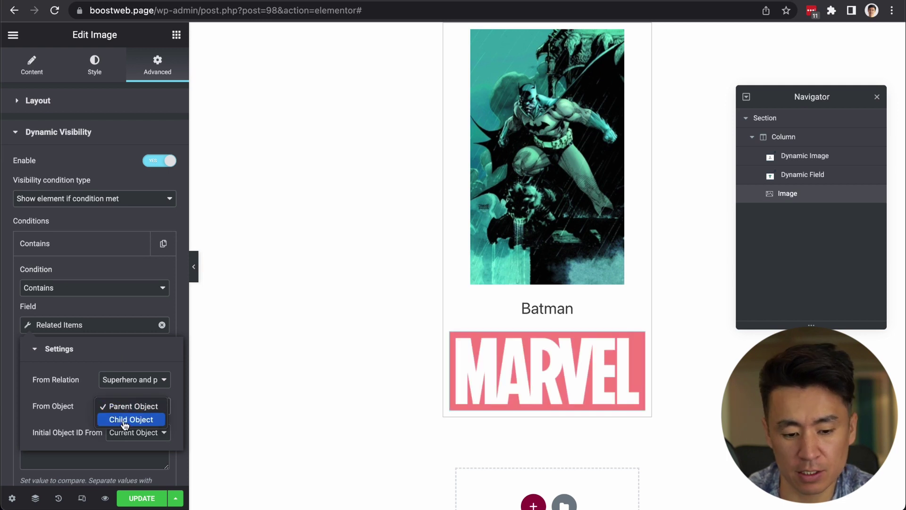
left_click(77, 407)
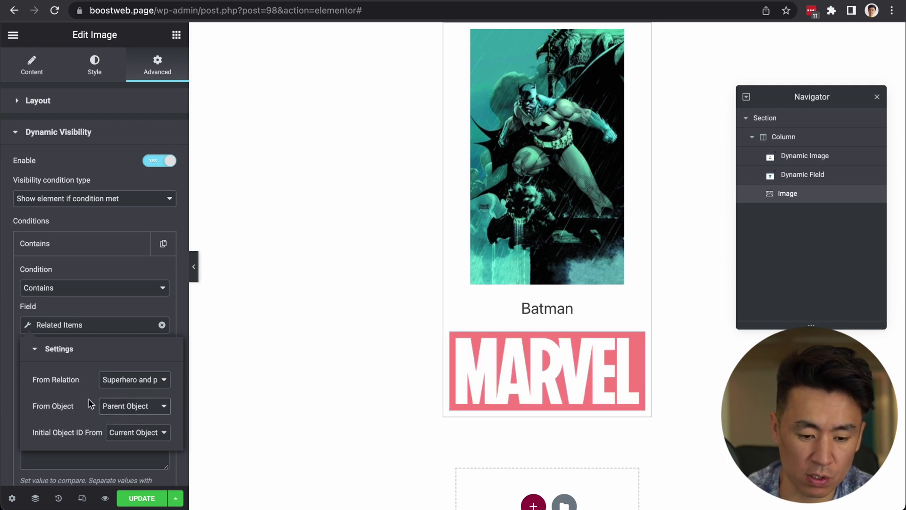
left_click(73, 454)
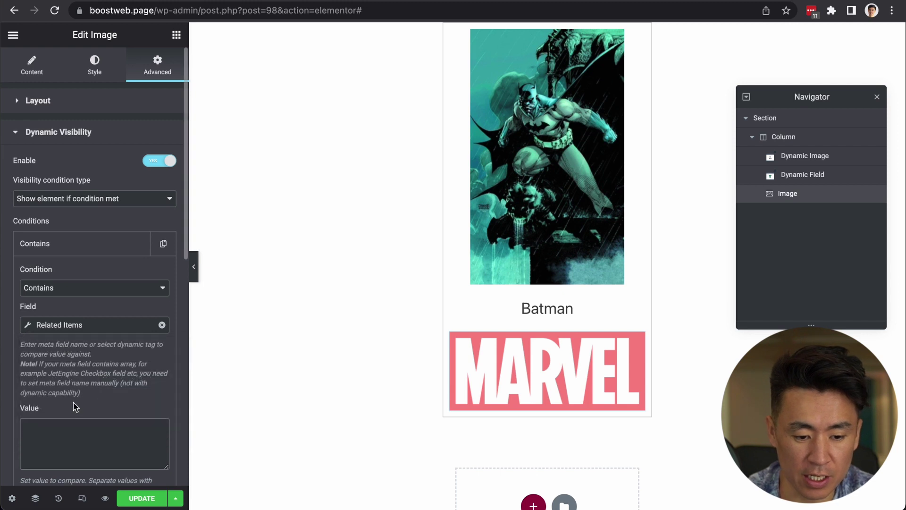
scroll(49, 430, "down", 2)
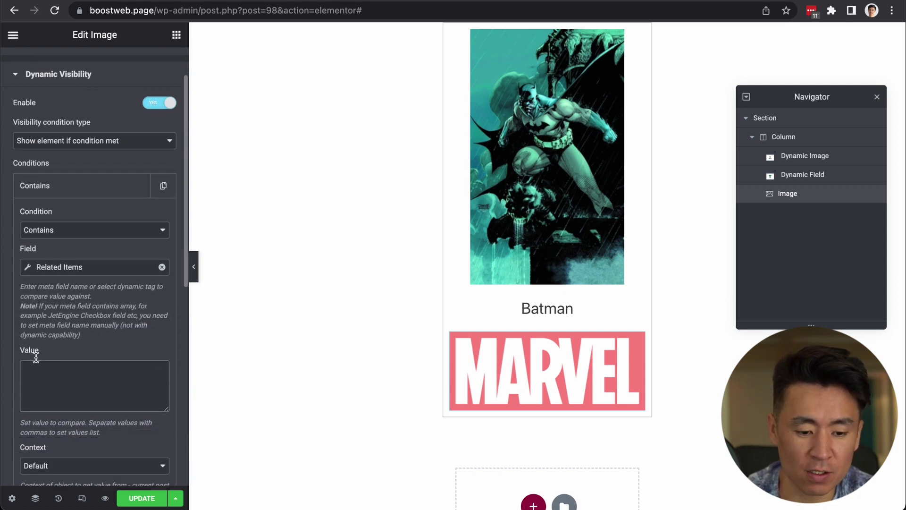
scroll(65, 381, "down", 1)
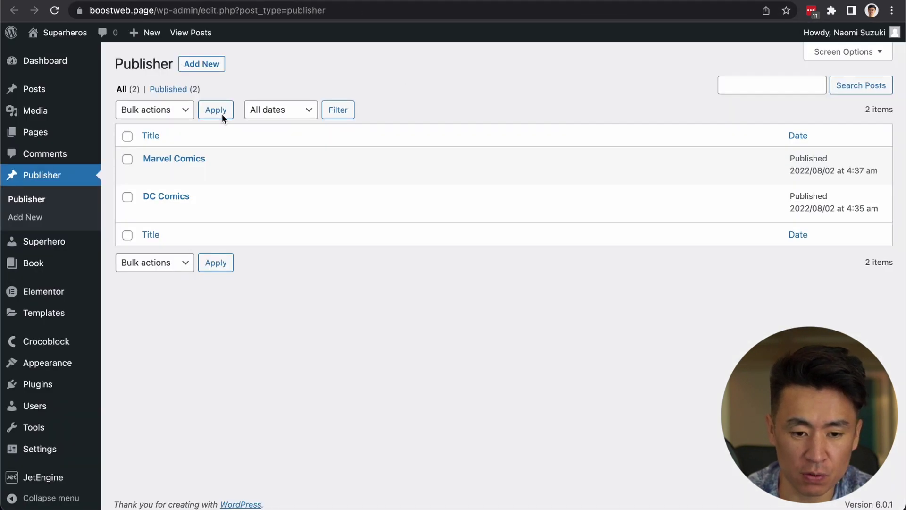
Put Marvel Comics' post ID 95 from its edit URL into the condition Value and save.
mouse_move(191, 168)
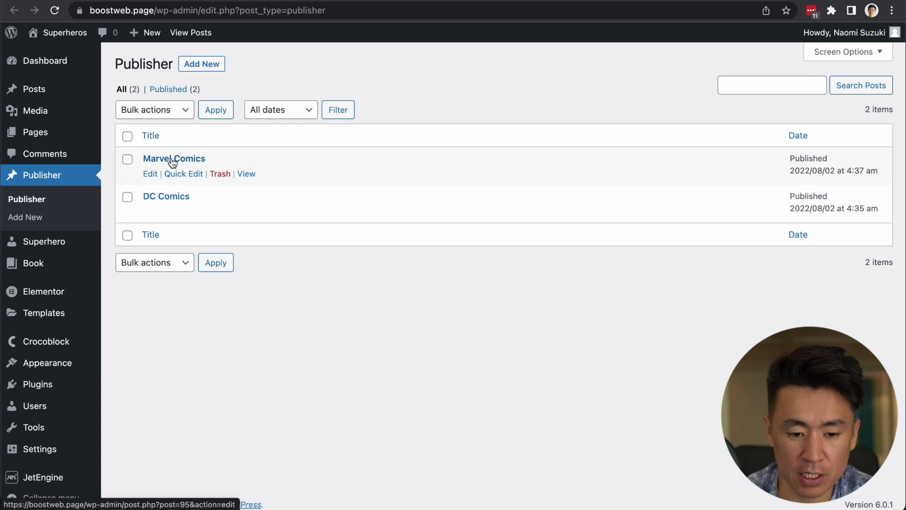
left_click(173, 161)
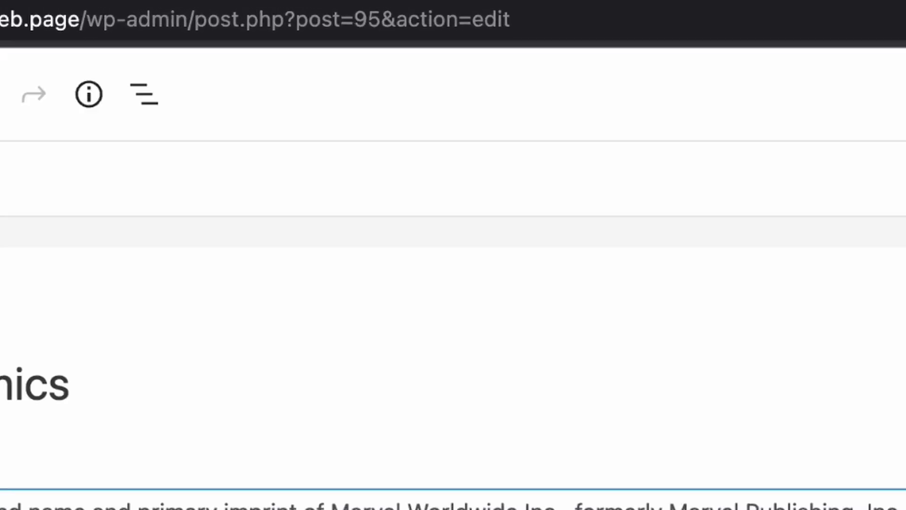
left_click(295, 26)
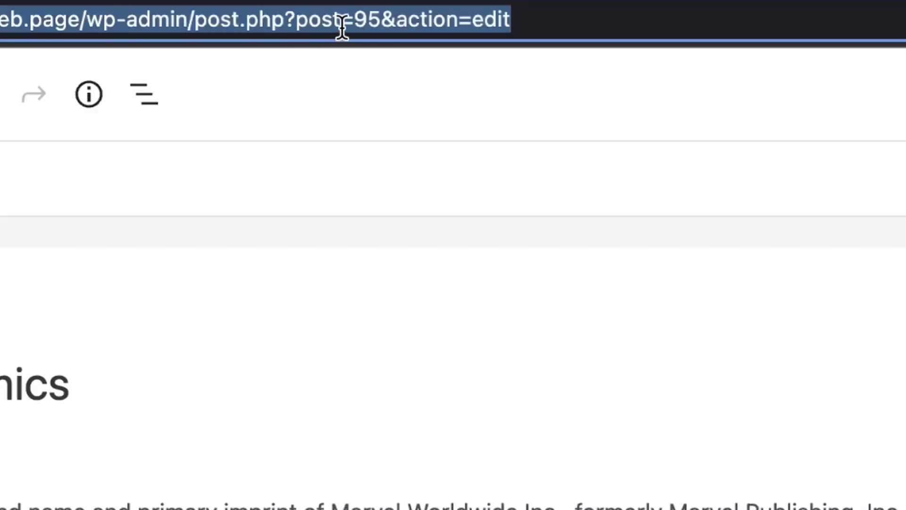
left_click(342, 30)
left_click_drag(427, 23, 450, 21)
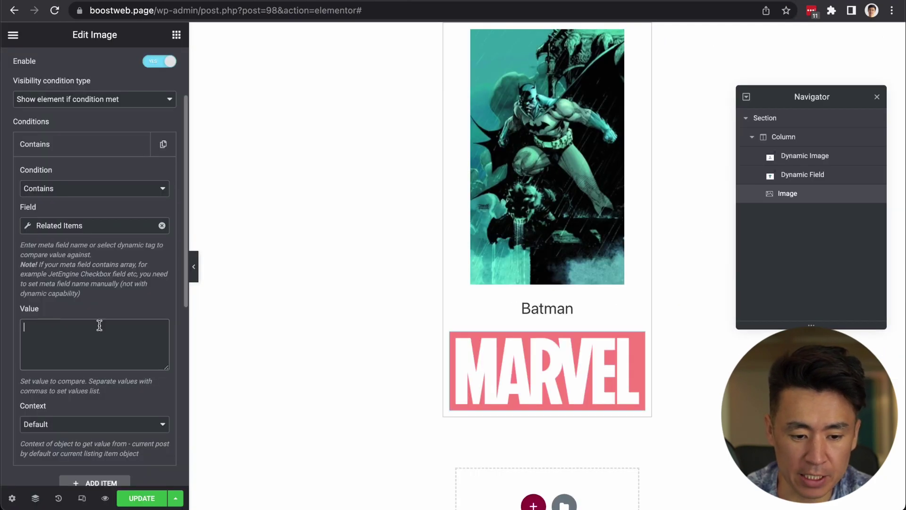
type("95")
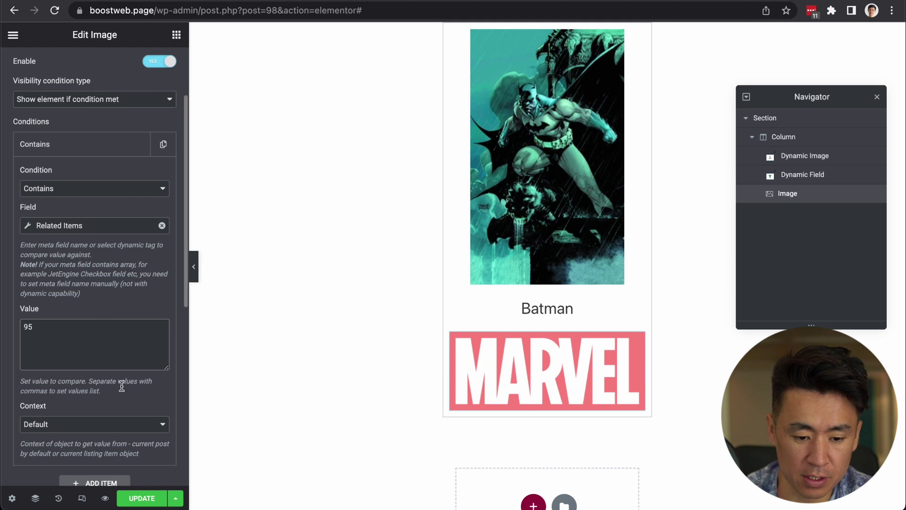
key("ctrl+s")
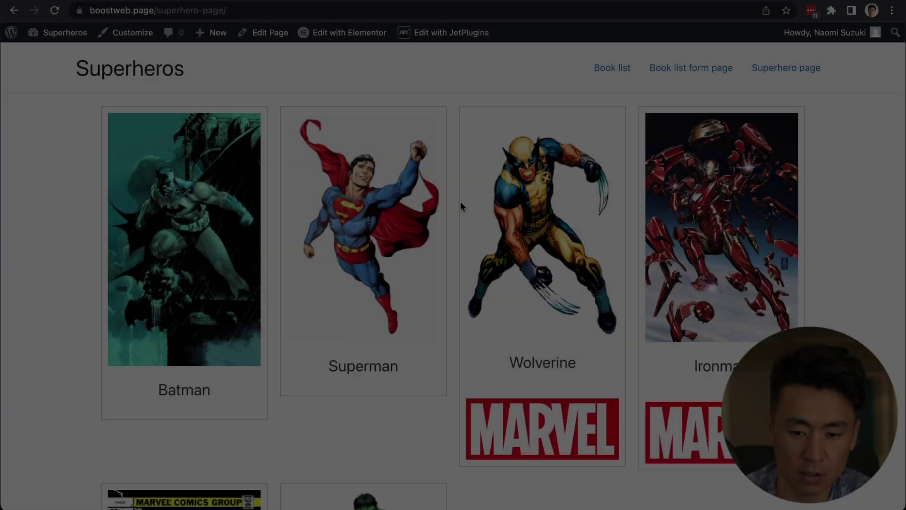
Scroll the live Superheros page to check which hero cards show the Marvel logo.
scroll(392, 287, "down", 7)
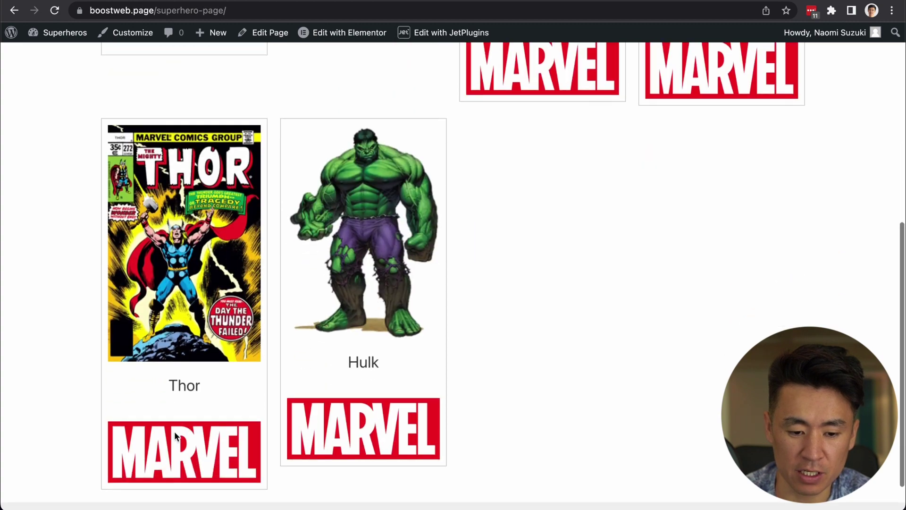
scroll(453, 289, "up", 4)
scroll(548, 293, "up", 4)
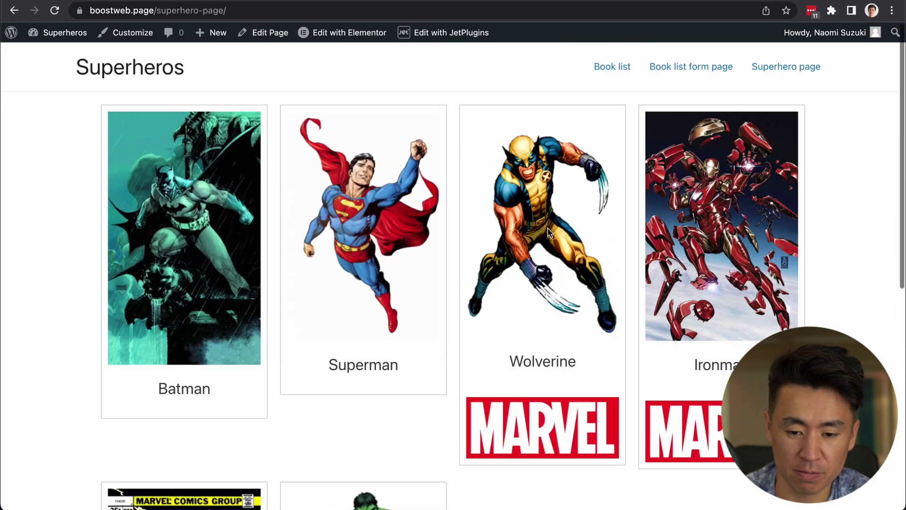
scroll(547, 333, "down", 1)
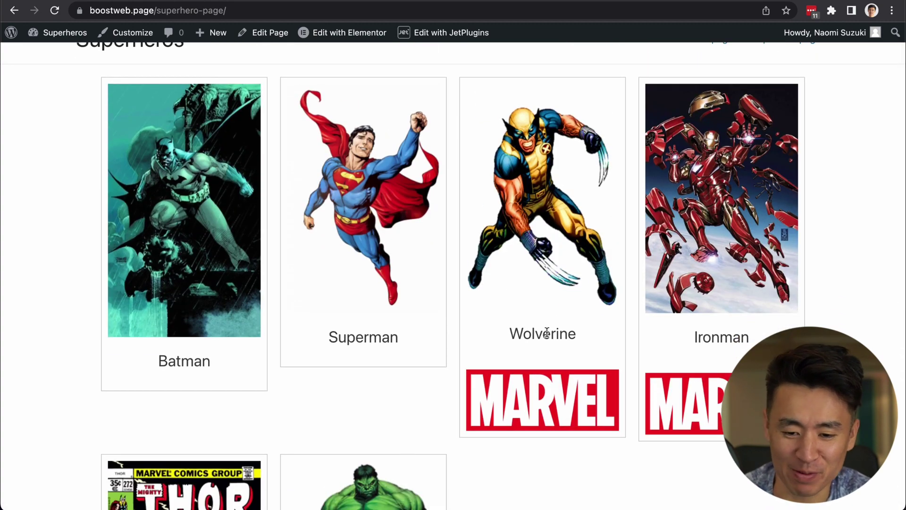
scroll(615, 230, "up", 1)
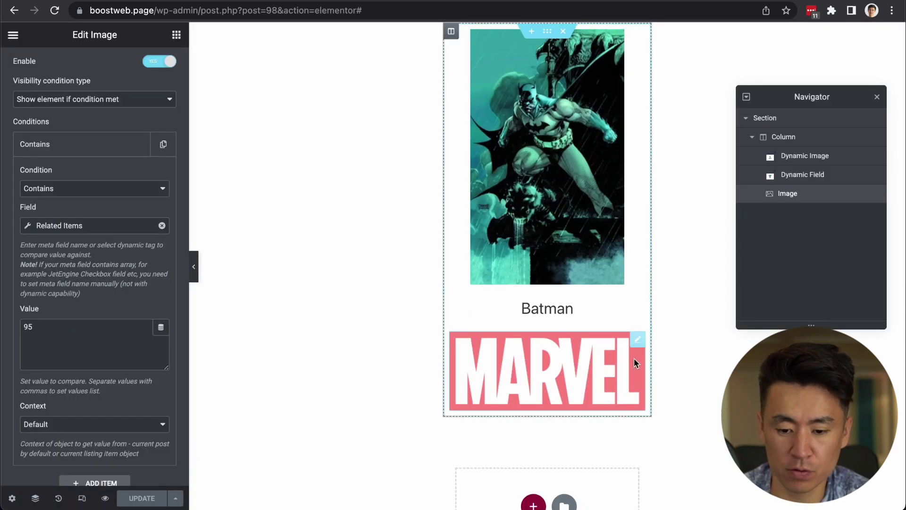
Duplicate the Marvel logo image and replace the copy's picture with the DC logo.
right_click(635, 341)
left_click(644, 346)
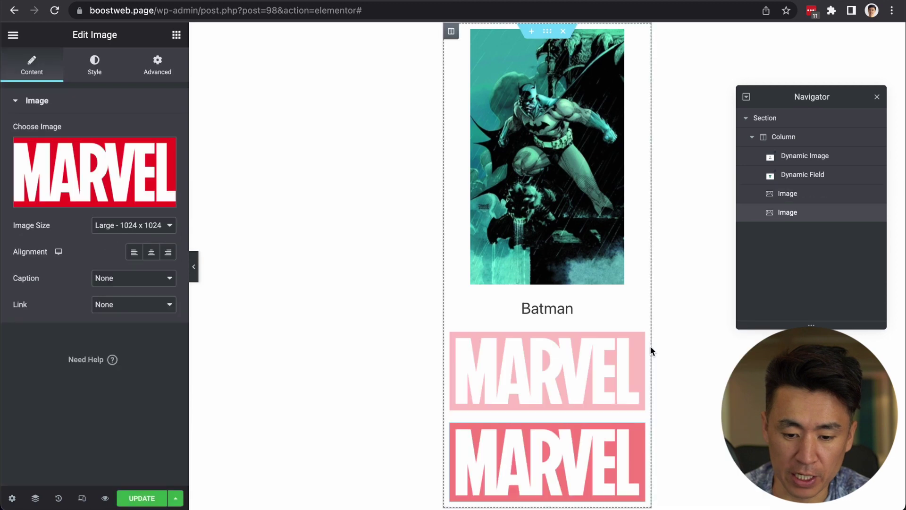
scroll(546, 344, "down", 2)
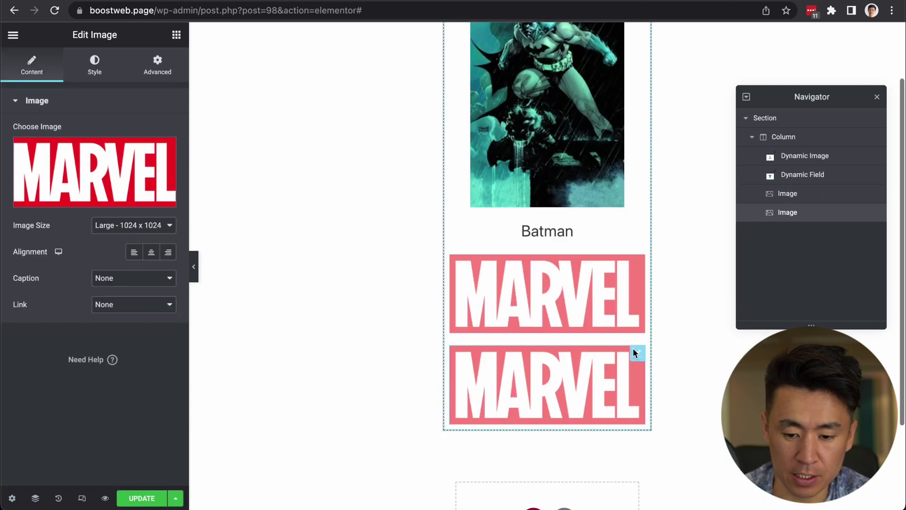
left_click(87, 170)
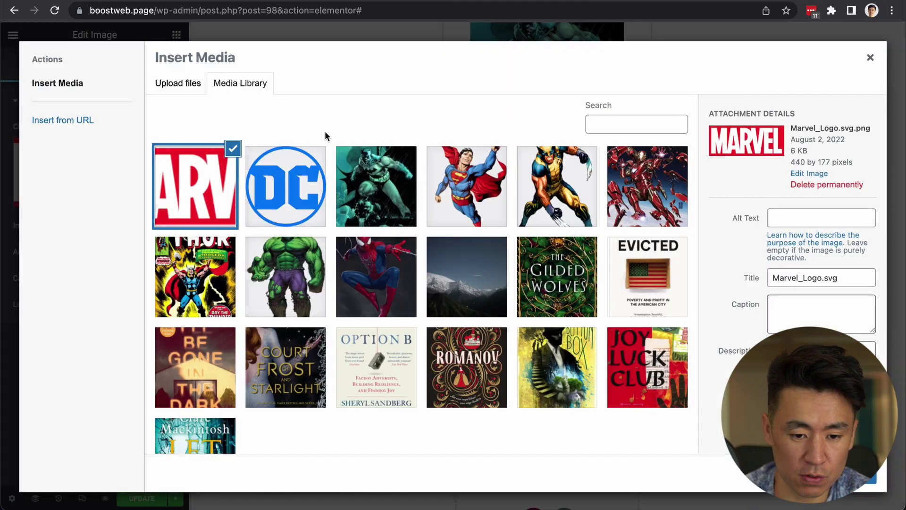
left_click(279, 180)
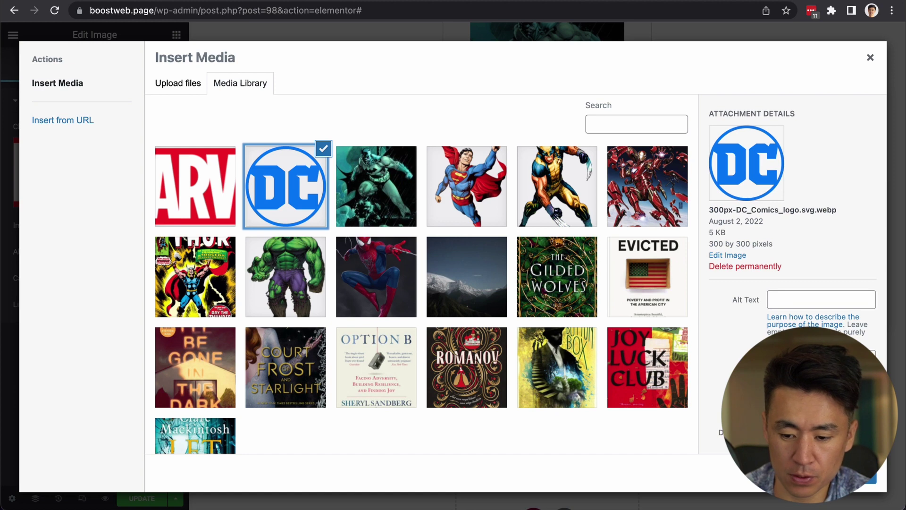
left_click(852, 477)
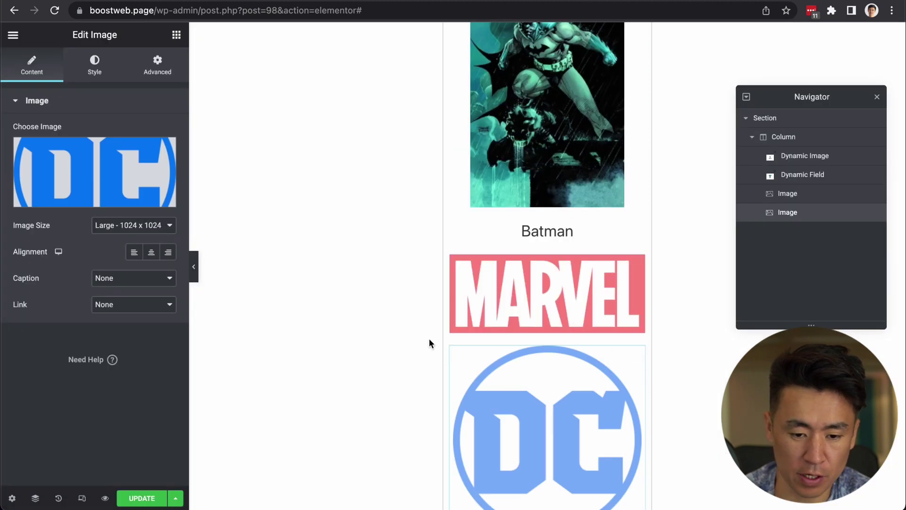
scroll(548, 386, "down", 1)
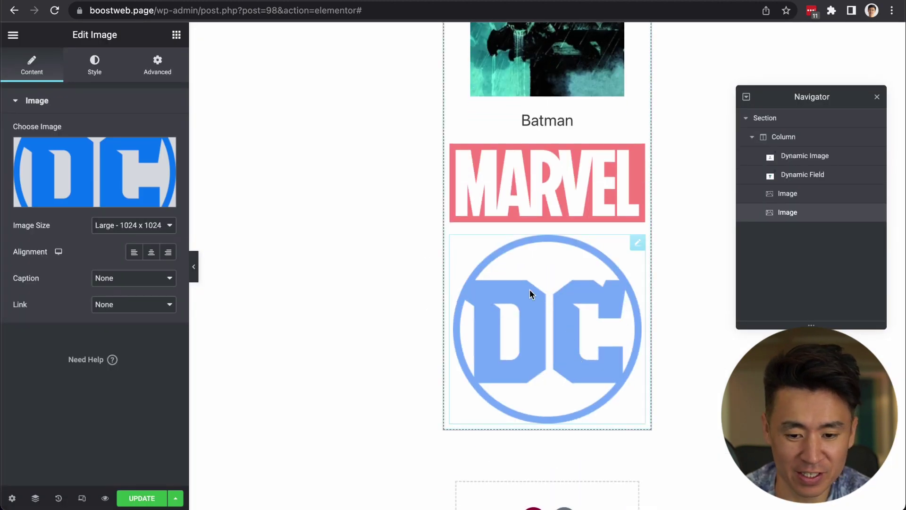
scroll(519, 240, "up", 1)
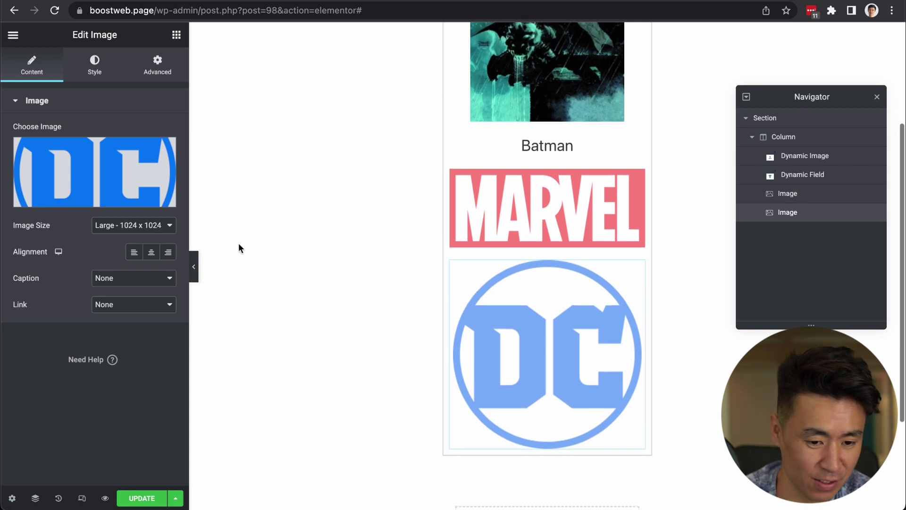
Expand the DC logo's Contains condition and find DC Comics' post ID 93 in its edit URL.
left_click(158, 72)
scroll(83, 244, "down", 5)
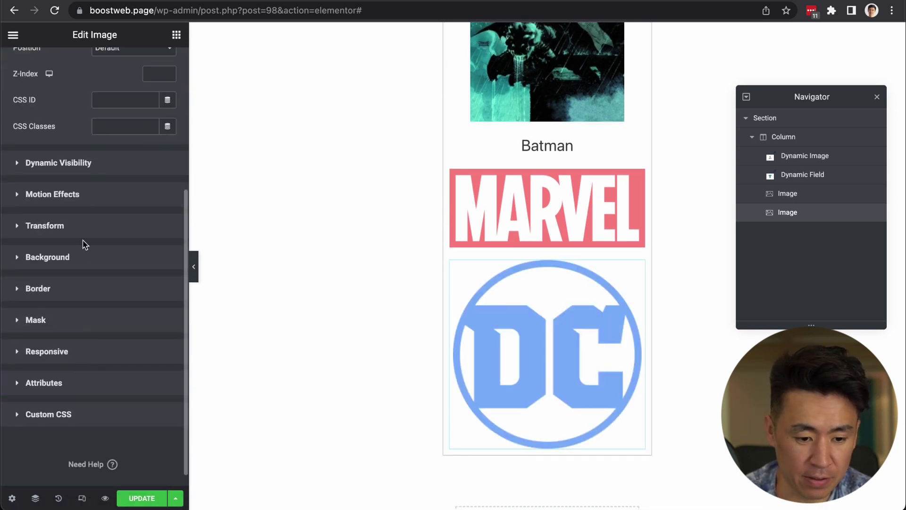
left_click(48, 166)
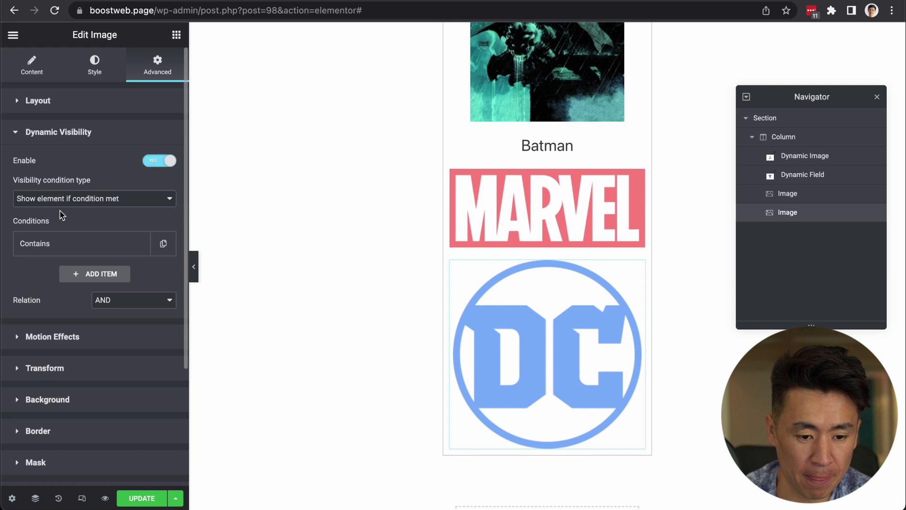
left_click(60, 243)
scroll(101, 302, "down", 3)
left_click(47, 325)
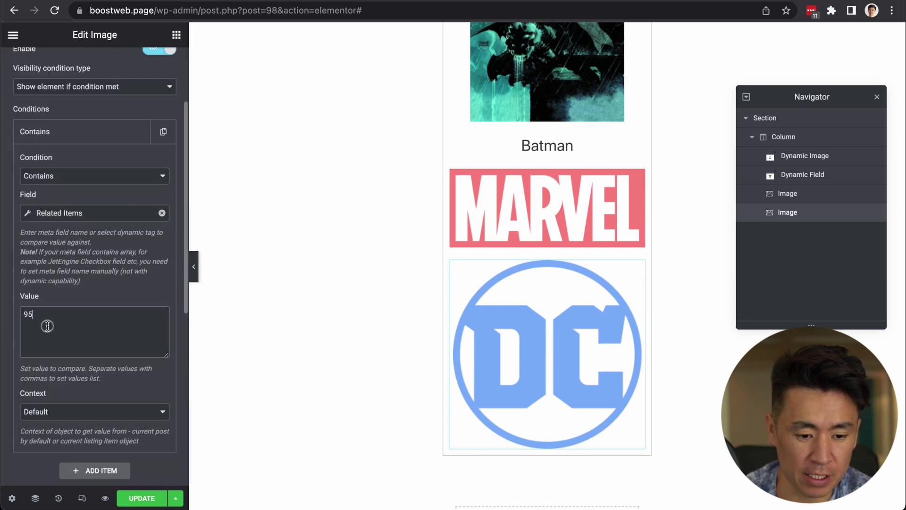
left_click(298, 10)
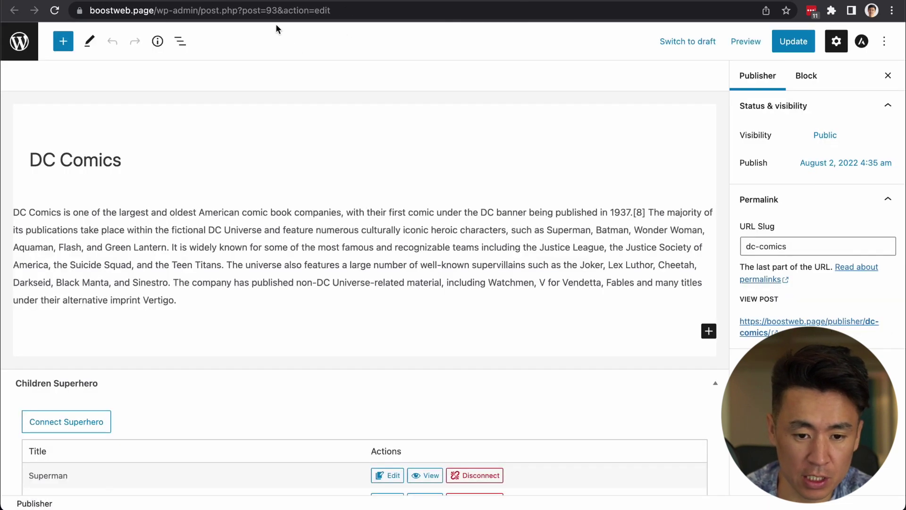
left_click(279, 11)
left_click(307, 10)
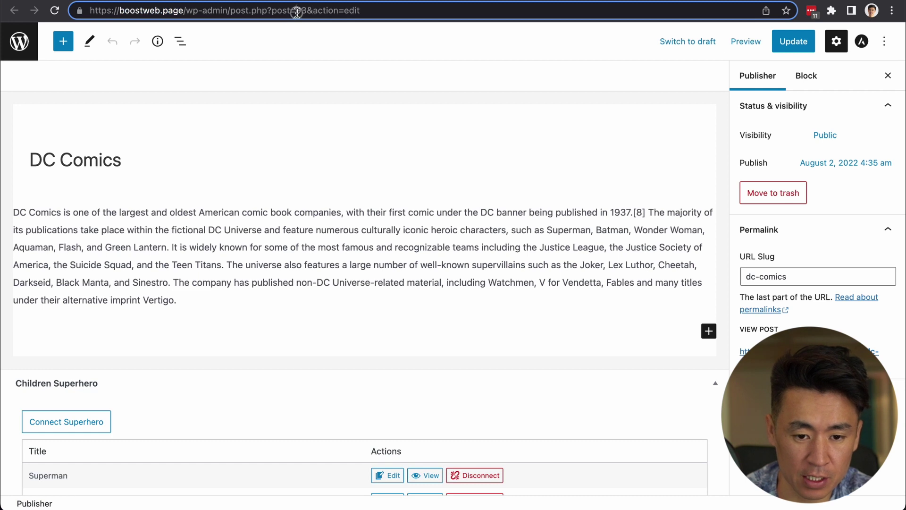
left_click_drag(297, 13, 308, 13)
Change the condition Value from 95 to 93 and save the card template.
key("ctrl+shift+Tab")
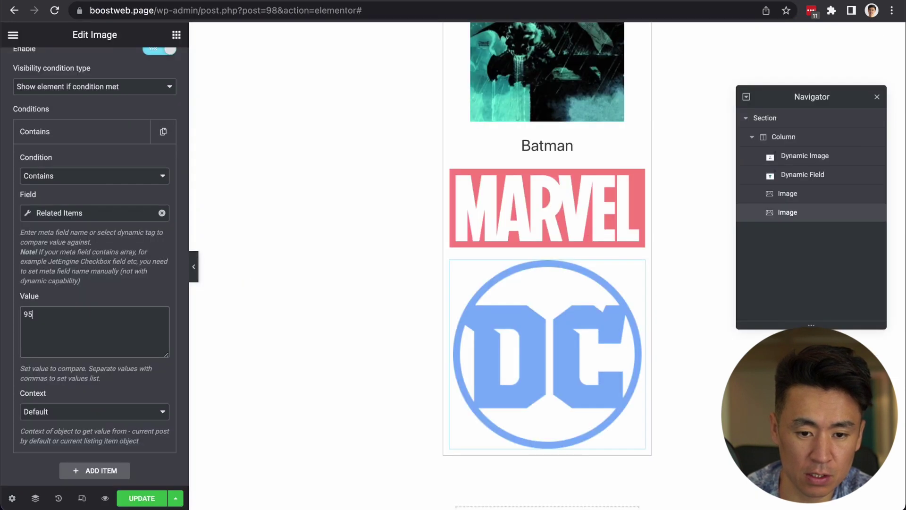
double_click(72, 319)
type("93")
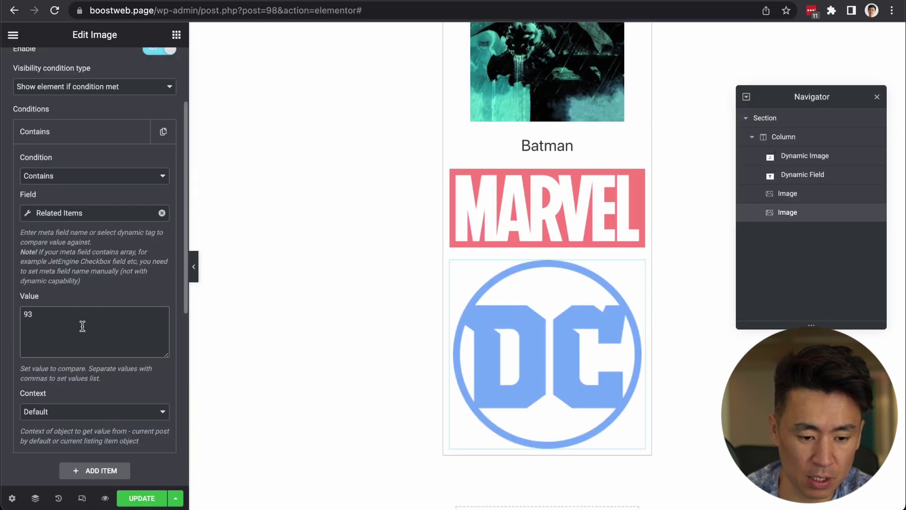
left_click(142, 498)
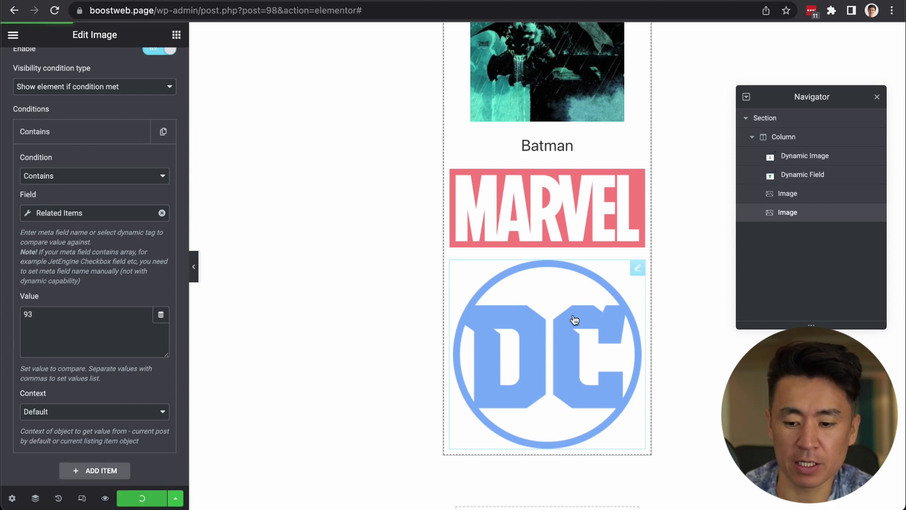
Reload the Superheros page and check that Batman and Superman now show the DC logo.
key("ctrl+shift+Tab")
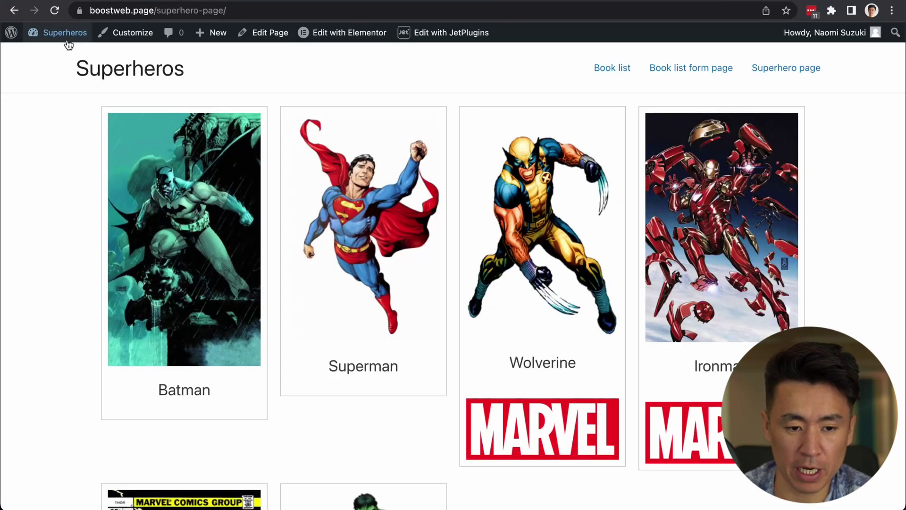
left_click(55, 11)
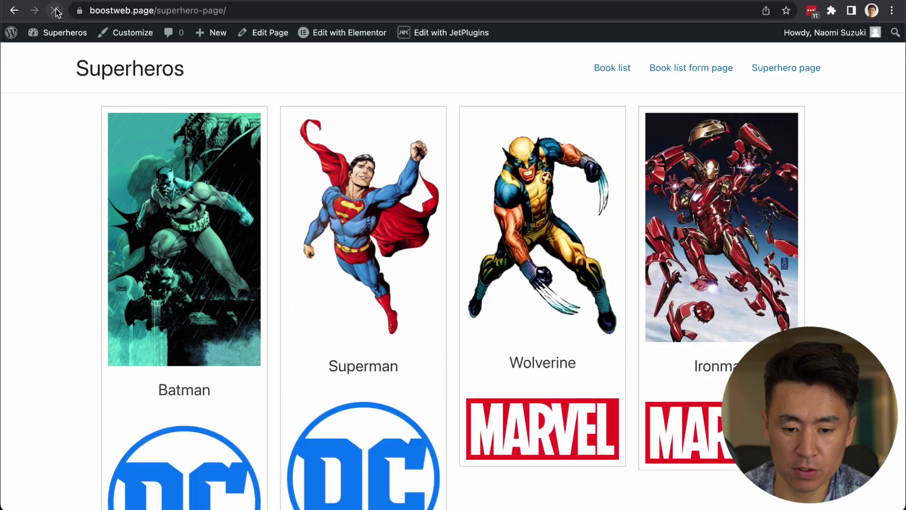
scroll(71, 212, "down", 3)
scroll(142, 222, "up", 3)
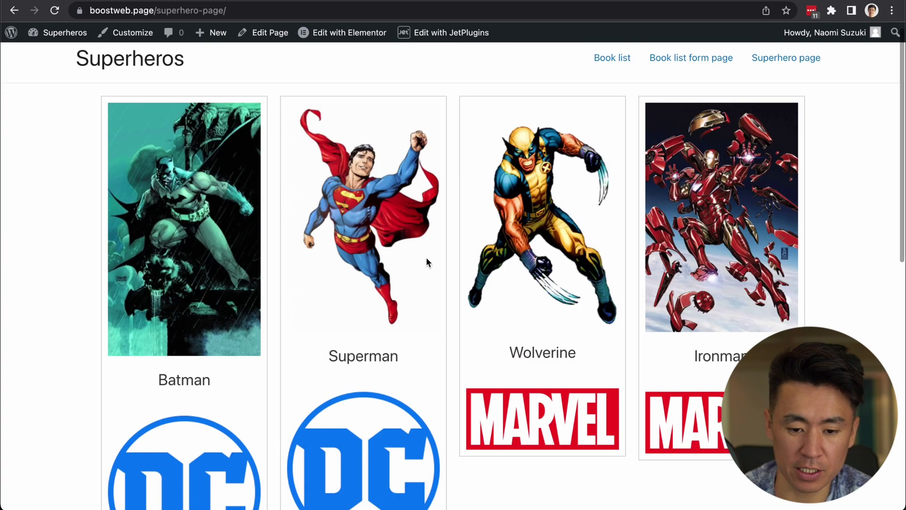
scroll(540, 396, "down", 10)
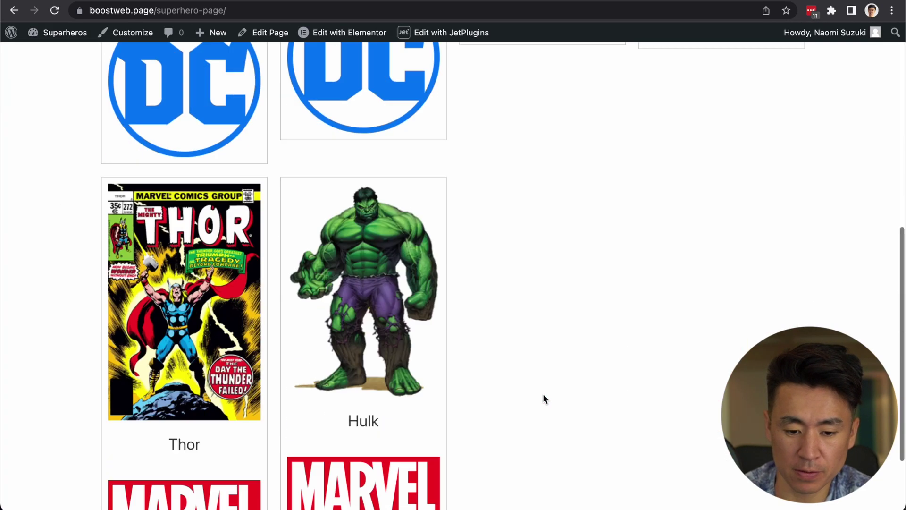
scroll(543, 396, "up", 5)
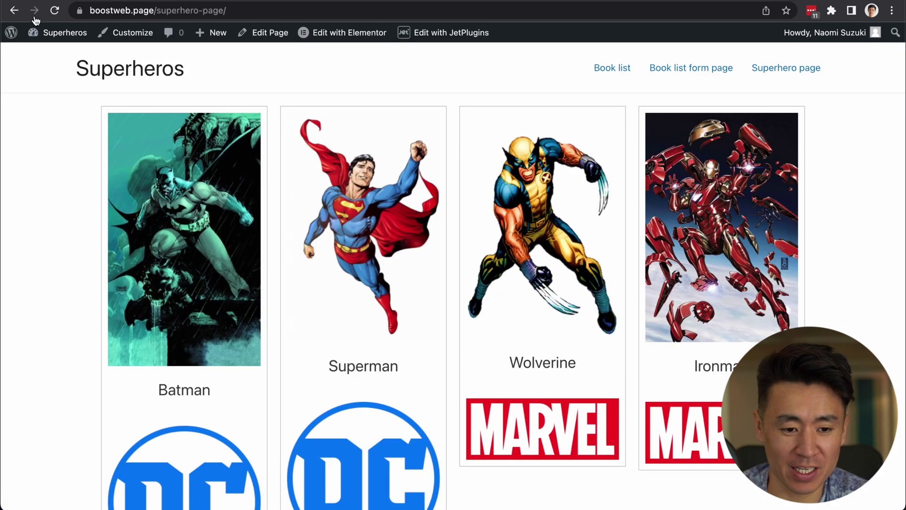
Reload the Superheros page and verify the new Mega Man card has no publisher logo.
left_click(53, 11)
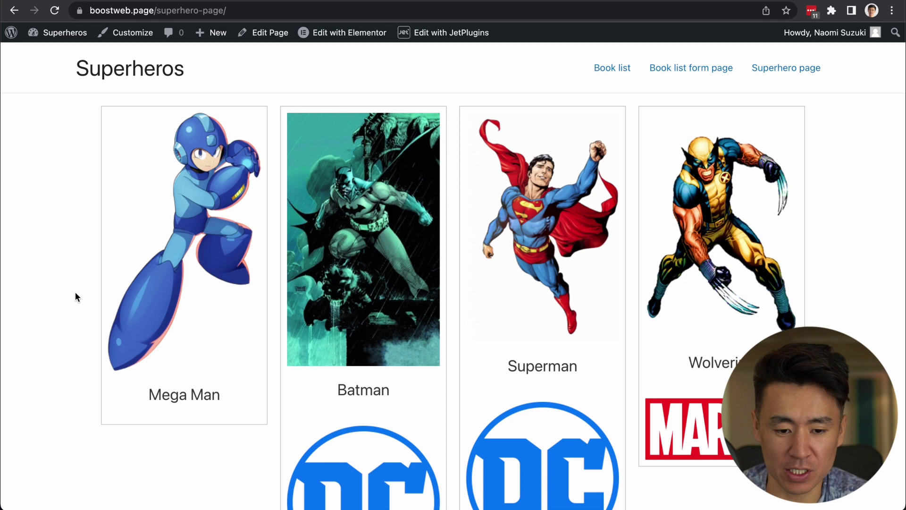
scroll(222, 252, "down", 3)
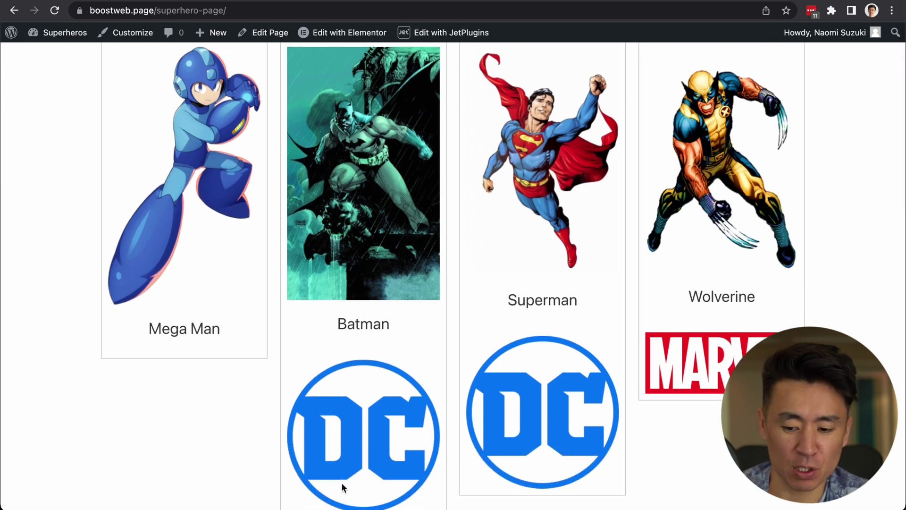
scroll(198, 365, "up", 1)
scroll(198, 366, "down", 10)
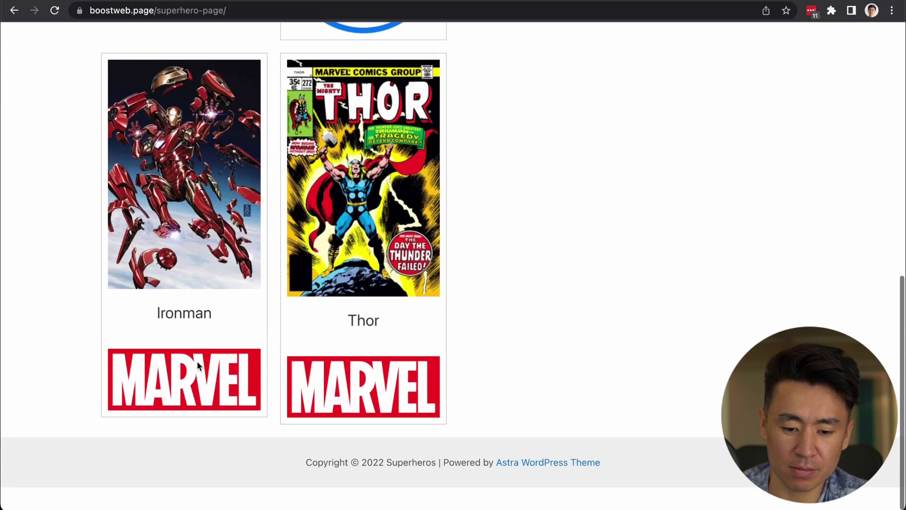
scroll(198, 366, "up", 3)
scroll(197, 364, "up", 8)
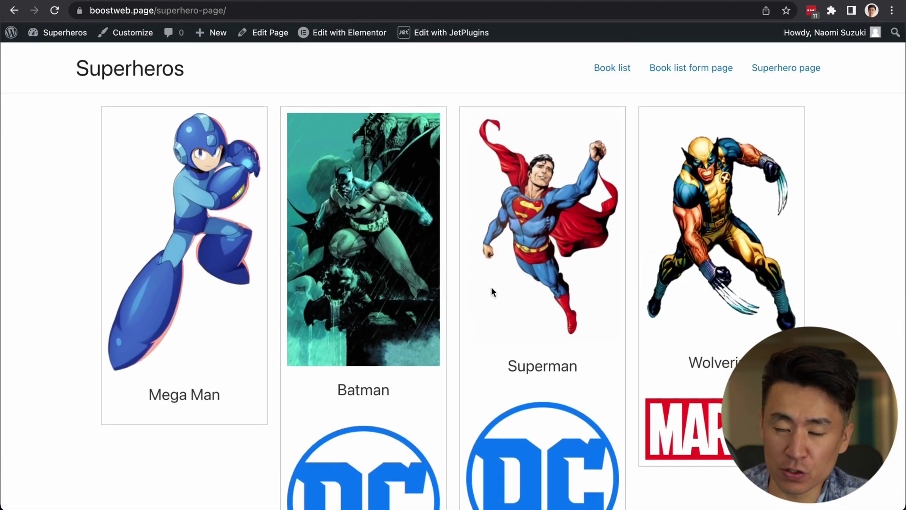